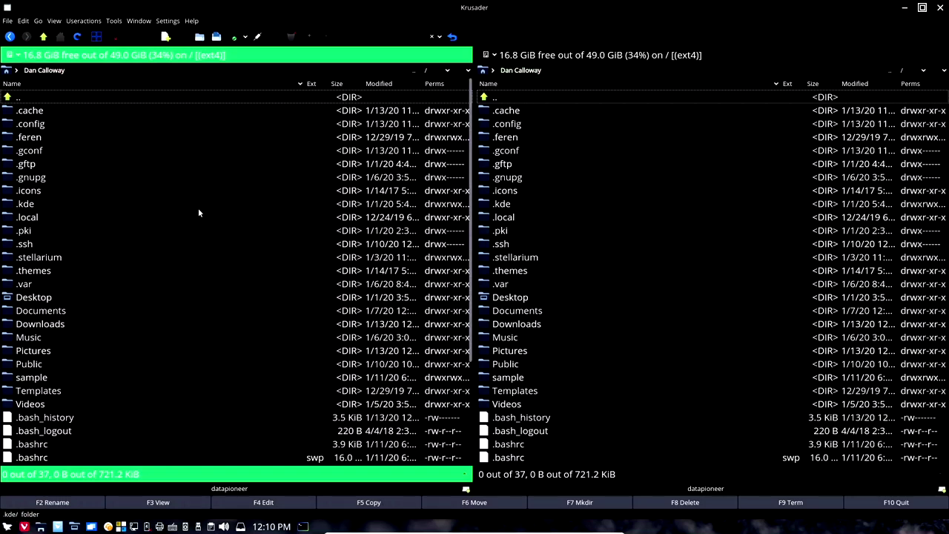
Step: Set the left pane to Downloads (15 items) and the right pane to Pictures (21 items)
mouse_move(186, 216)
click(7, 72)
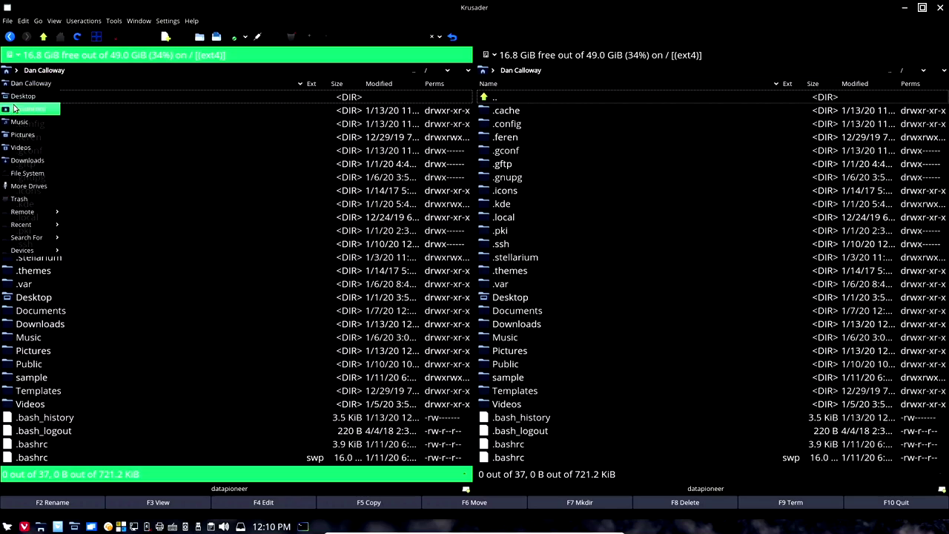
click(18, 162)
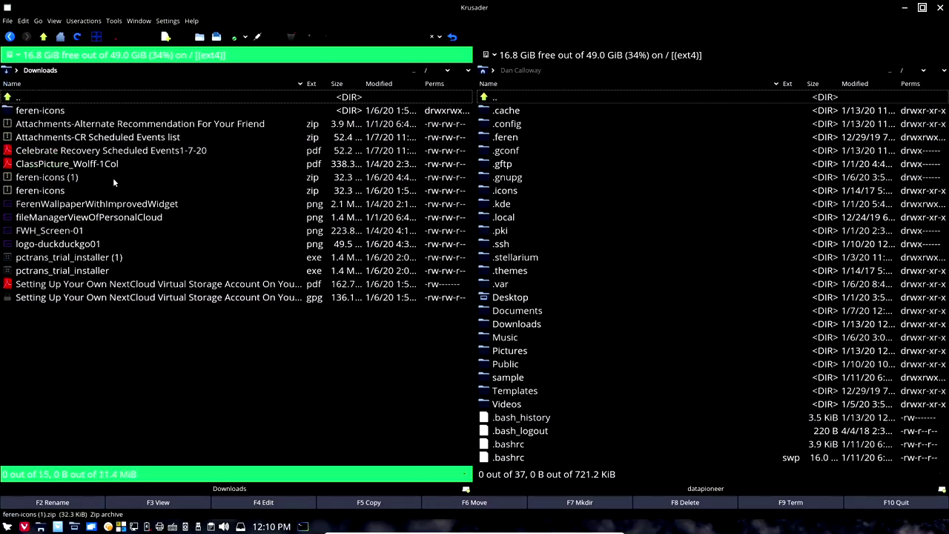
click(486, 71)
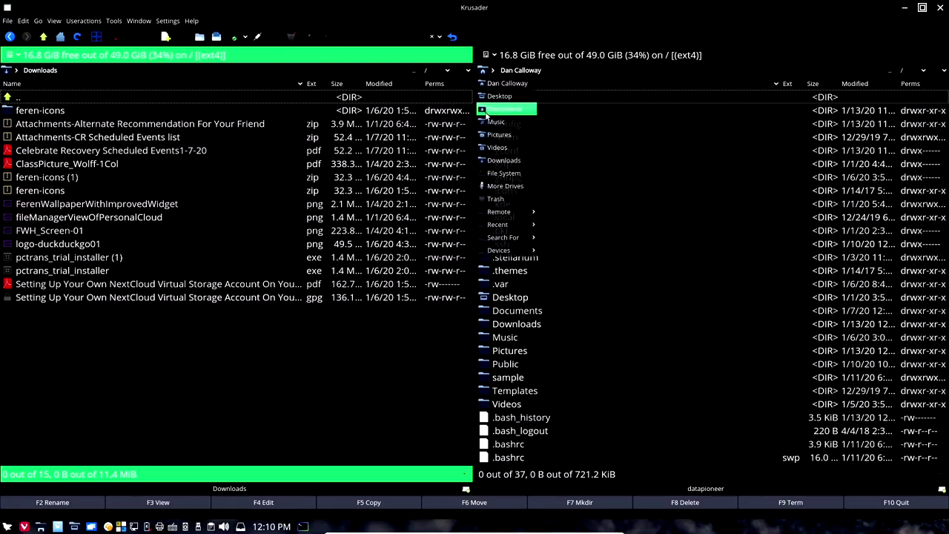
click(486, 137)
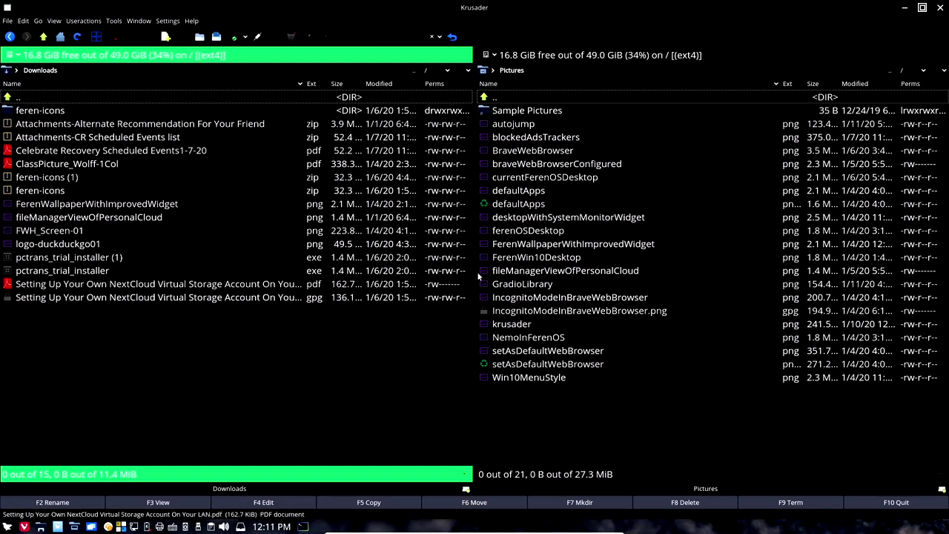
Step: Copy ferenOSDesktop.png from Pictures into Downloads, bringing Downloads to 16 items
mouse_move(517, 233)
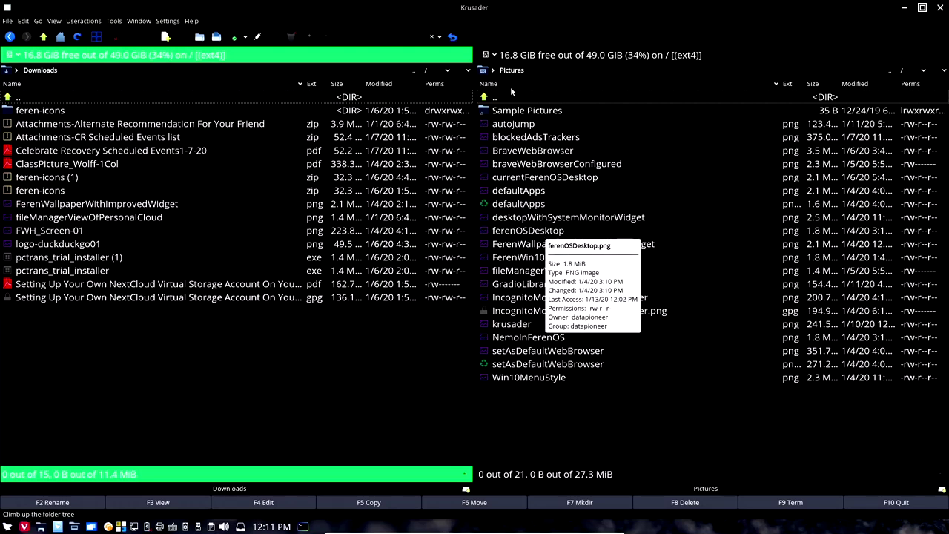
click(515, 233)
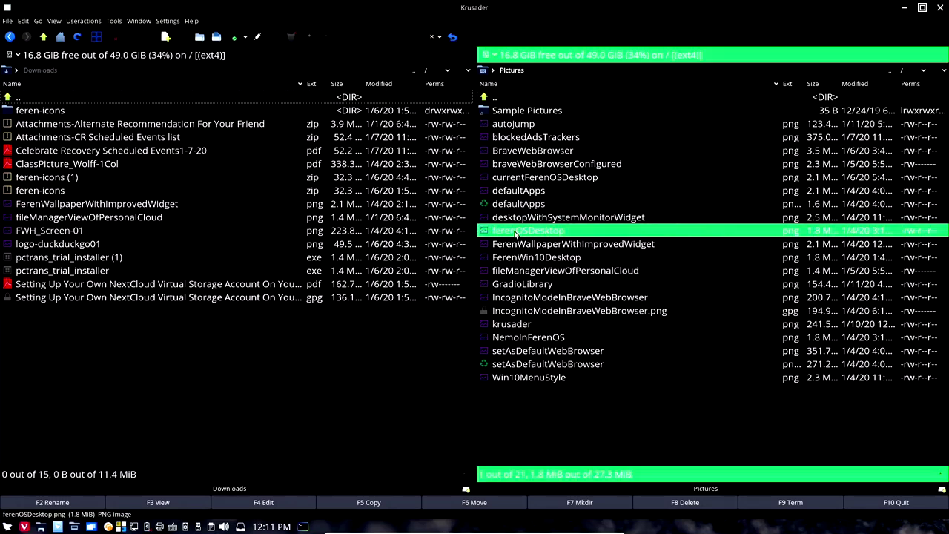
drag(515, 233, 157, 345)
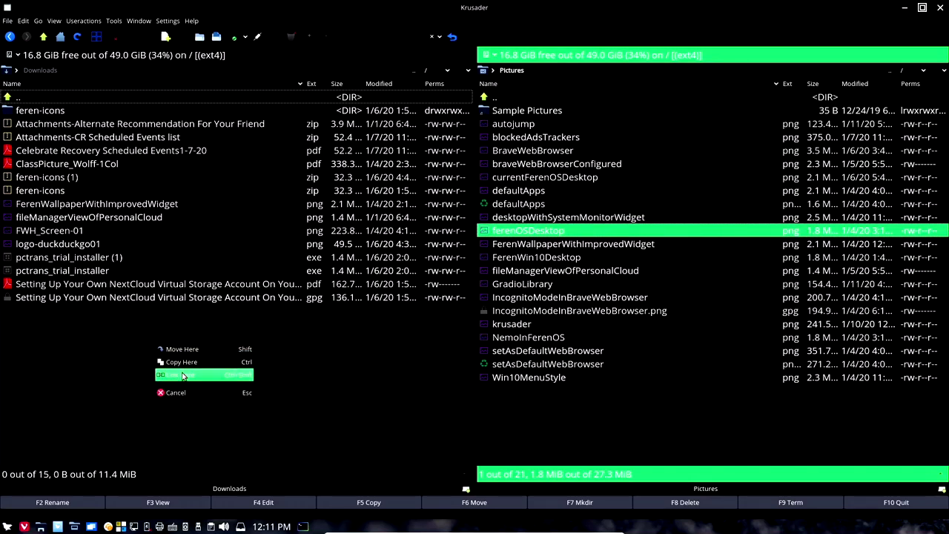
click(186, 362)
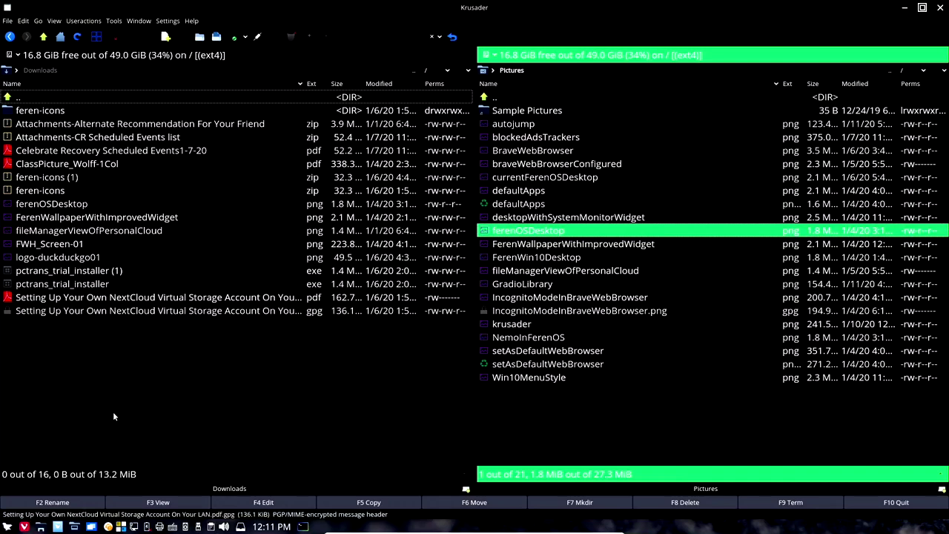
Step: Copy logo-duckduckgo01.png from Downloads into Pictures, bringing Pictures to 22 items
click(115, 390)
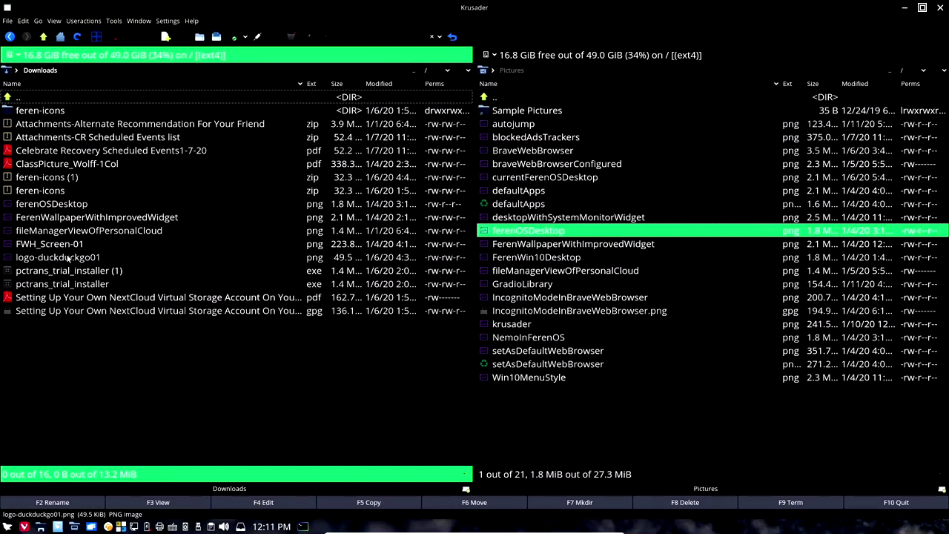
mouse_move(67, 258)
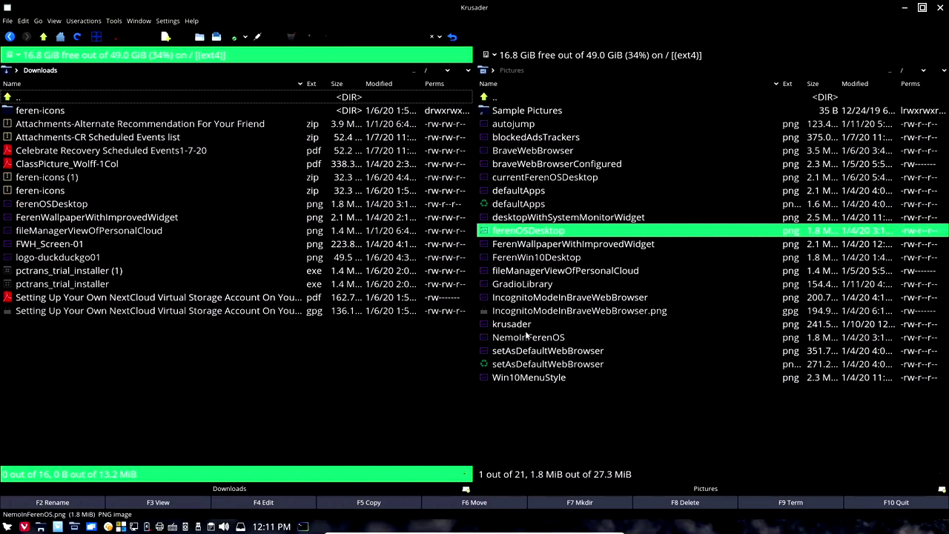
click(63, 258)
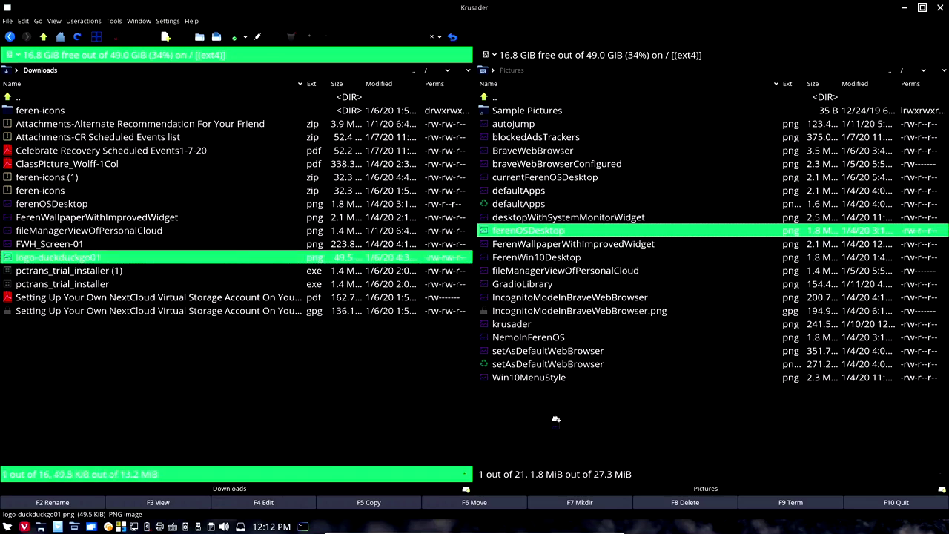
drag(563, 422, 564, 420)
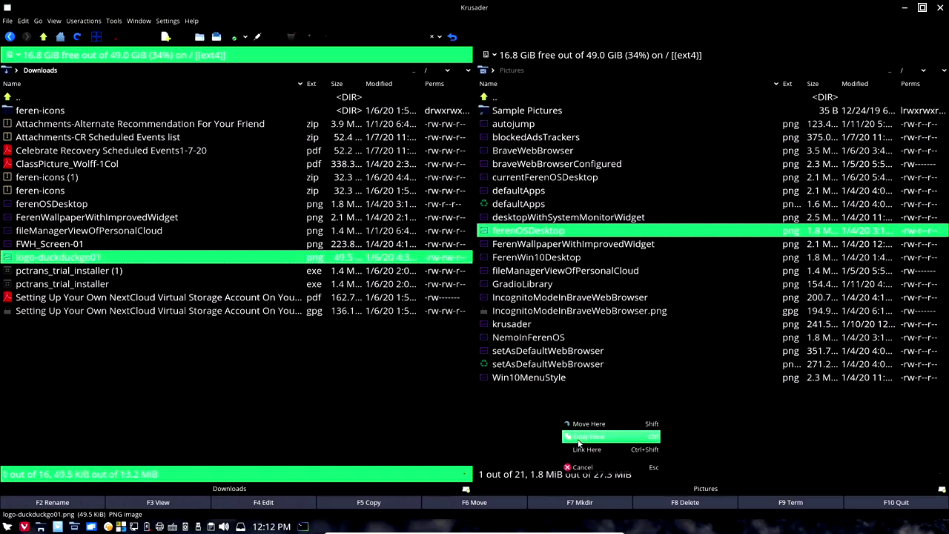
click(579, 439)
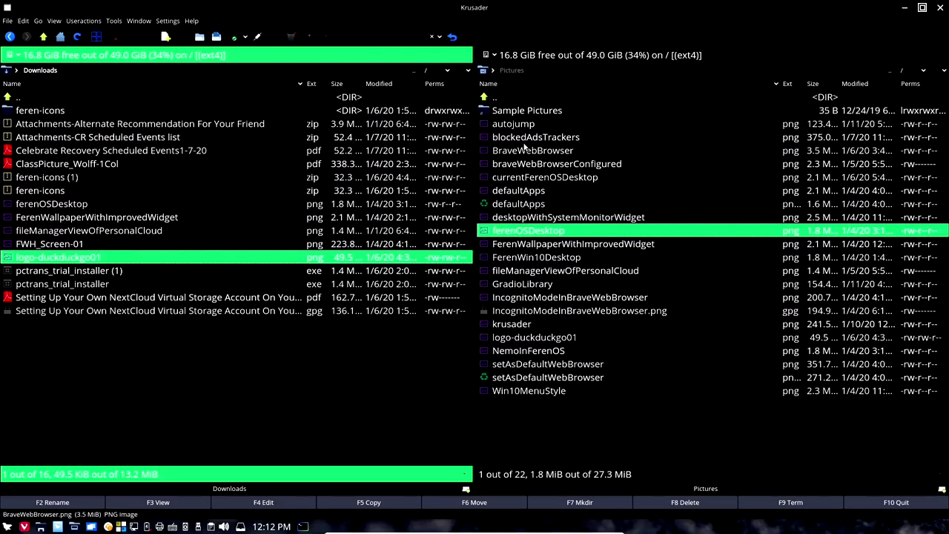
Step: Switch the right pane from Pictures to the home folder and make it active
click(483, 70)
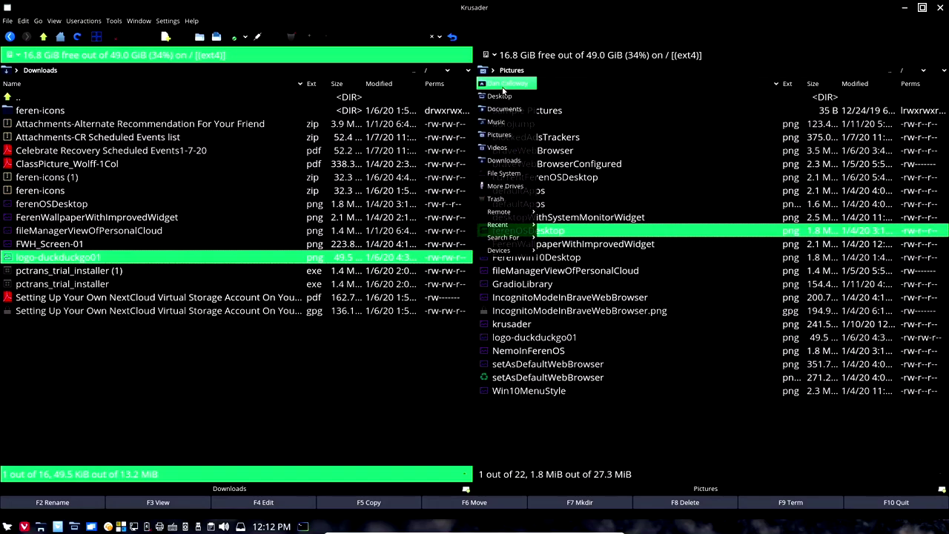
click(506, 83)
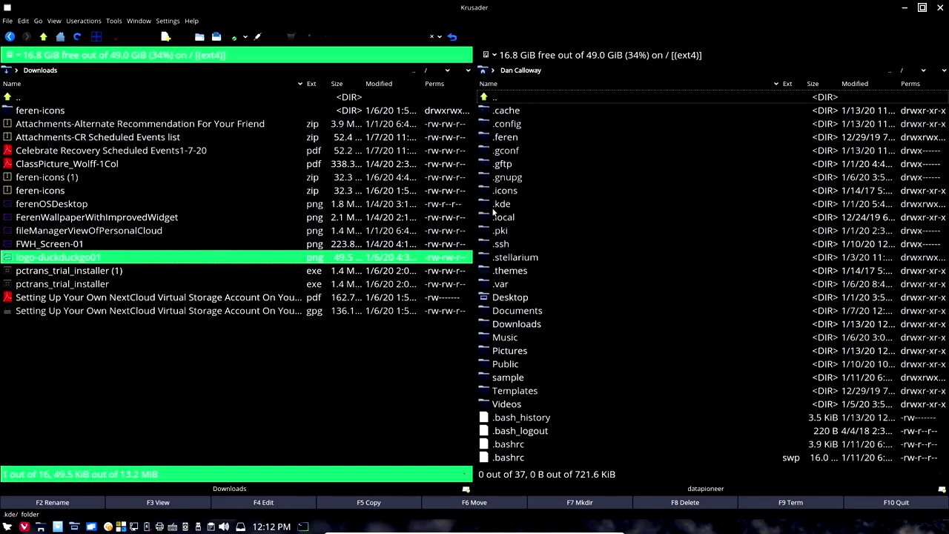
click(641, 479)
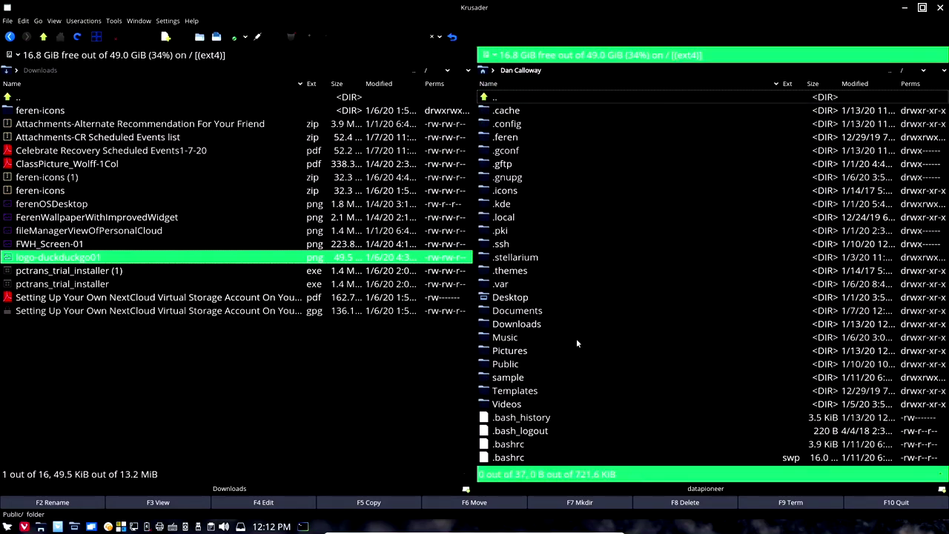
Step: Open a new FTP connection to host 192.168.1.157, entering the username and password
click(115, 21)
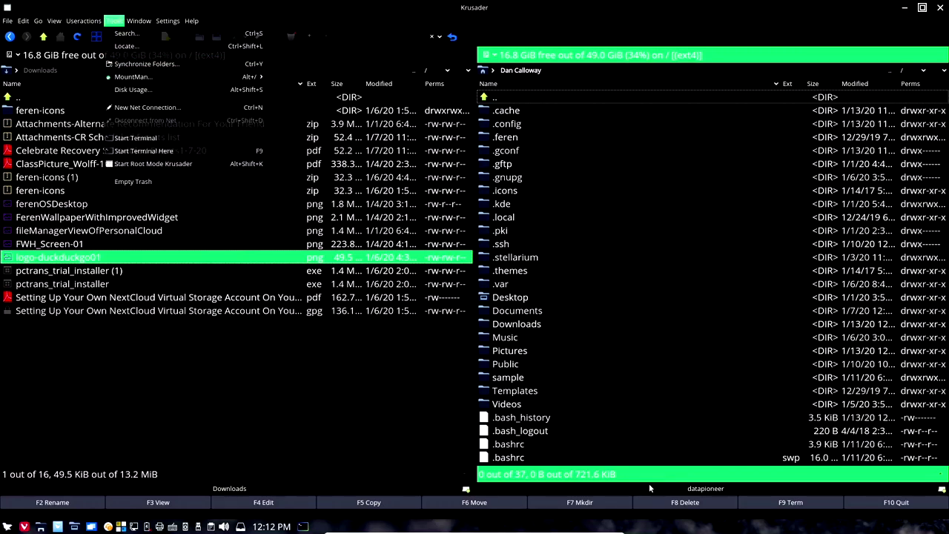
click(113, 21)
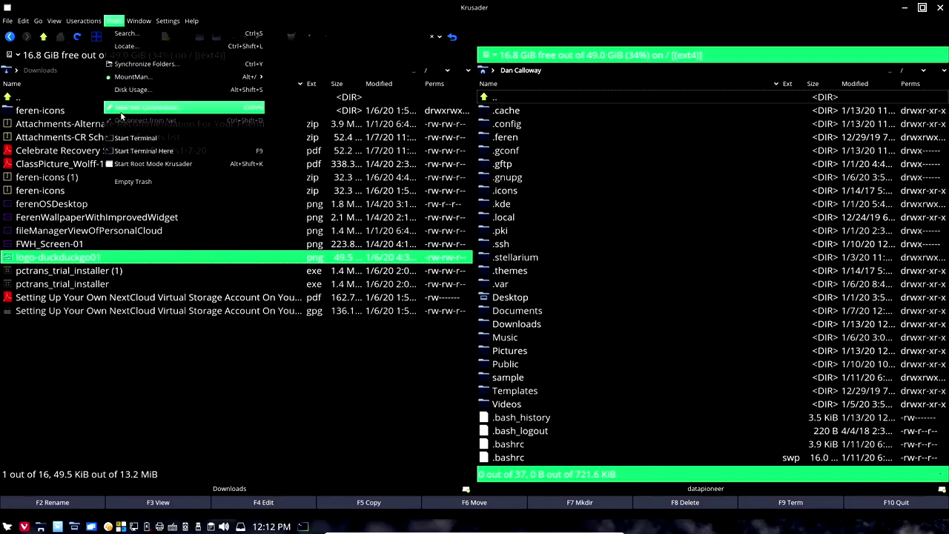
click(121, 110)
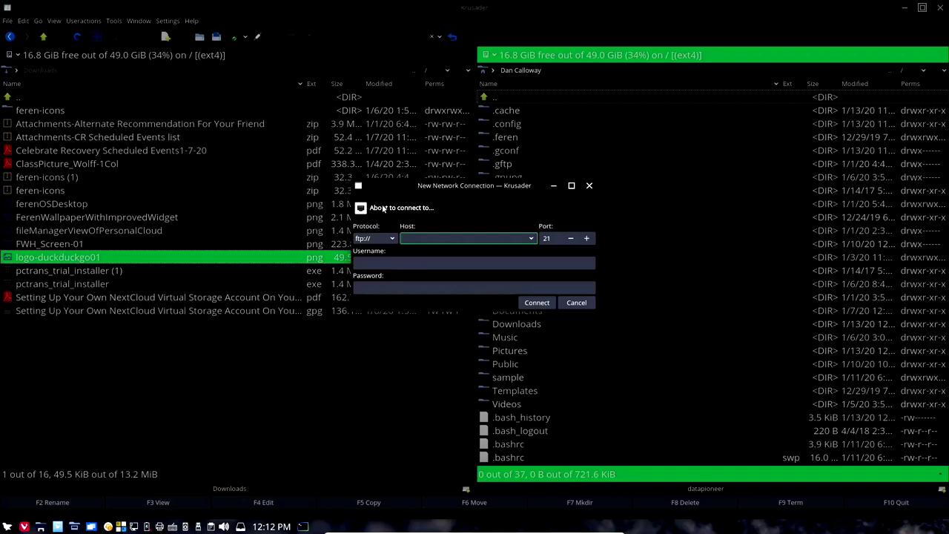
text(102)
key(BackSpace)
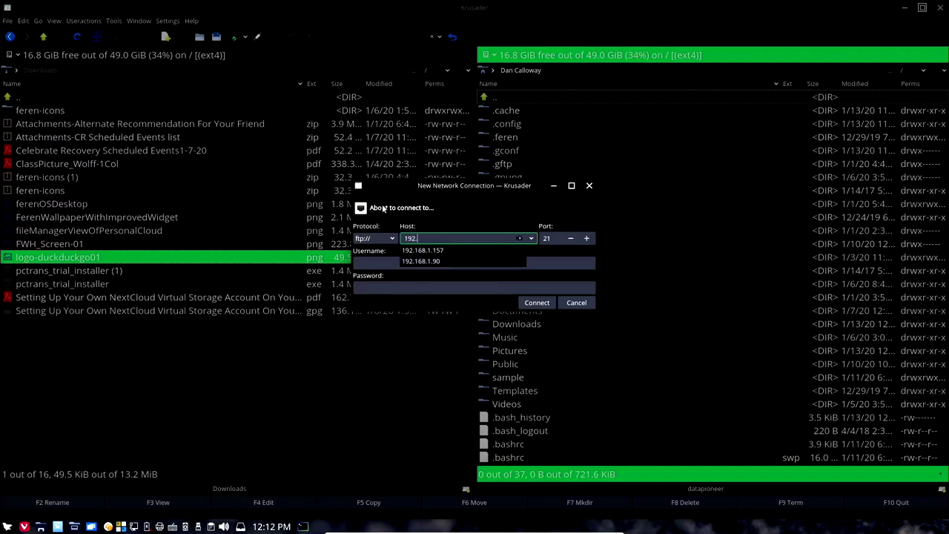
click(419, 252)
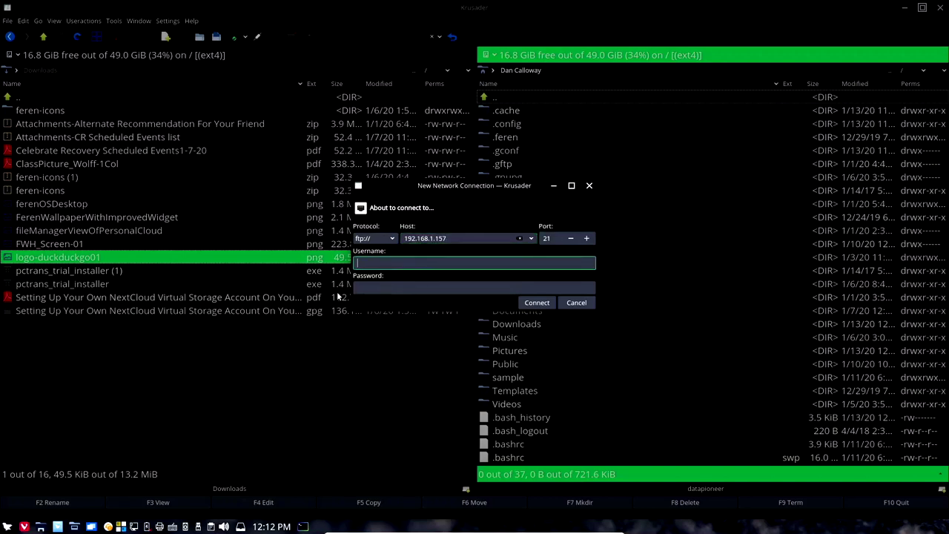
key(Tab)
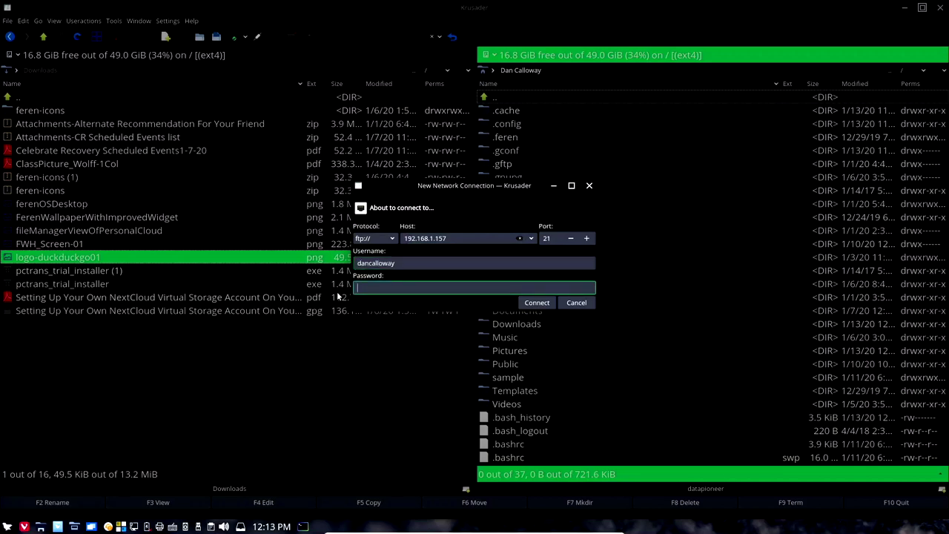
text(**********)
click(537, 303)
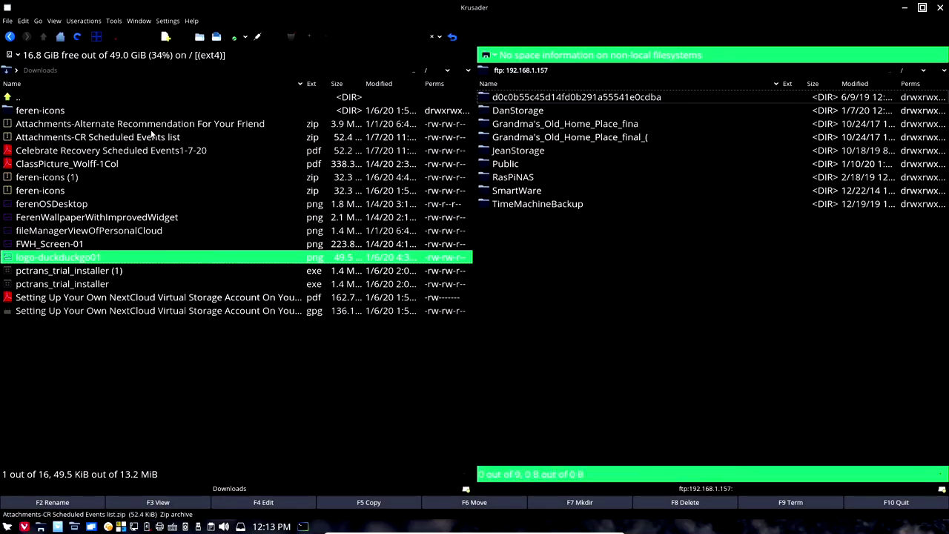
Step: Show local Pictures on the left and the server's Public/Shared Pictures folder on the right
click(8, 70)
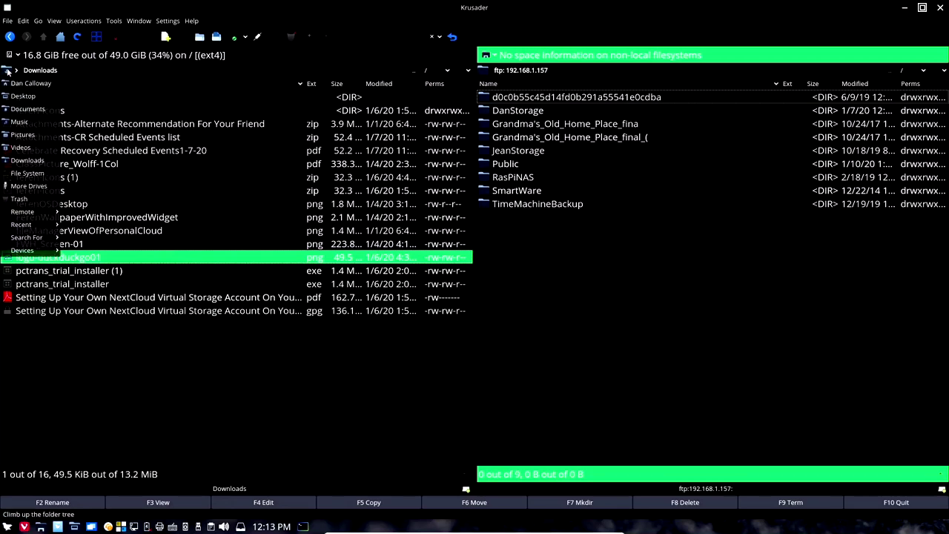
click(30, 137)
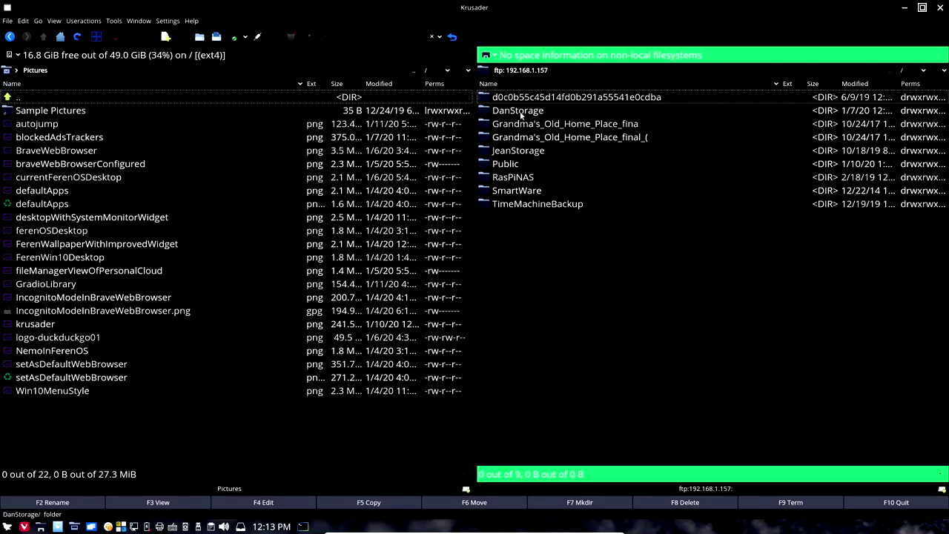
double_click(490, 164)
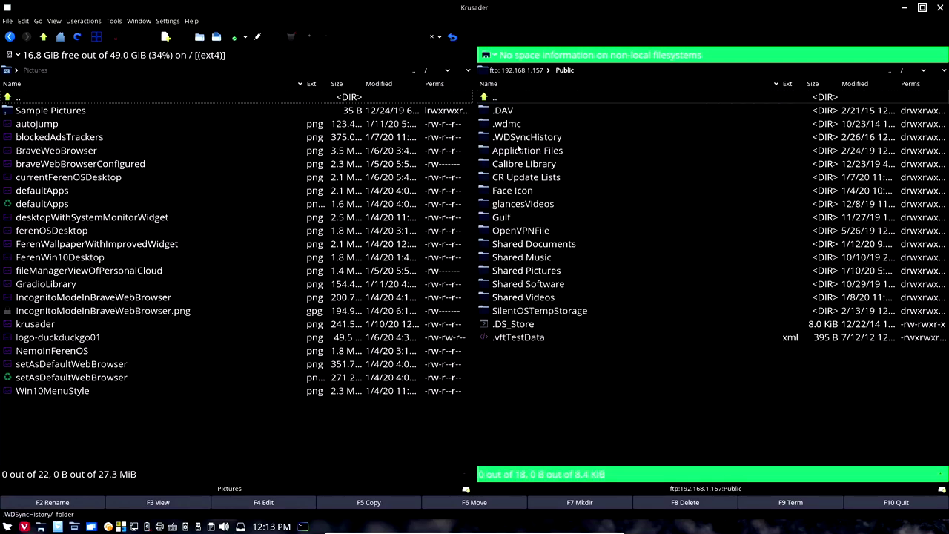
click(532, 272)
double_click(532, 273)
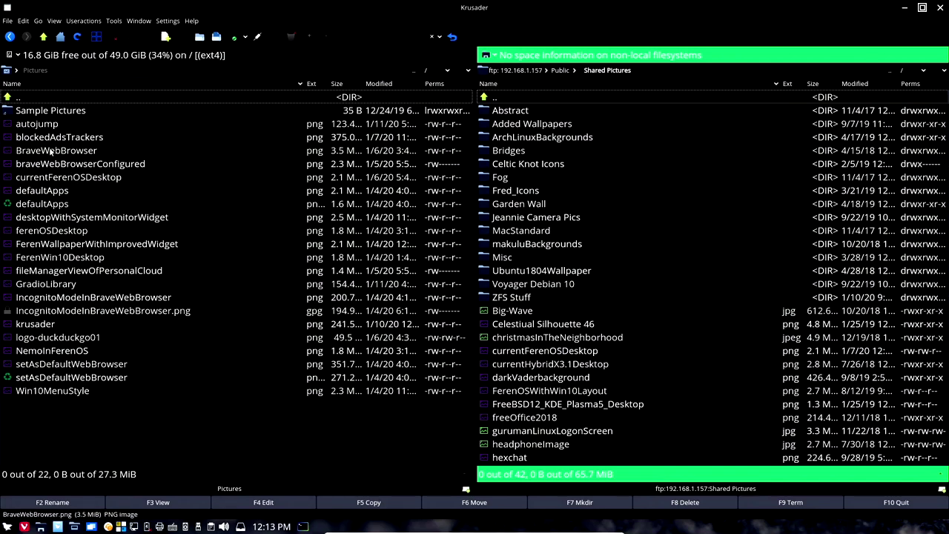
mouse_move(50, 151)
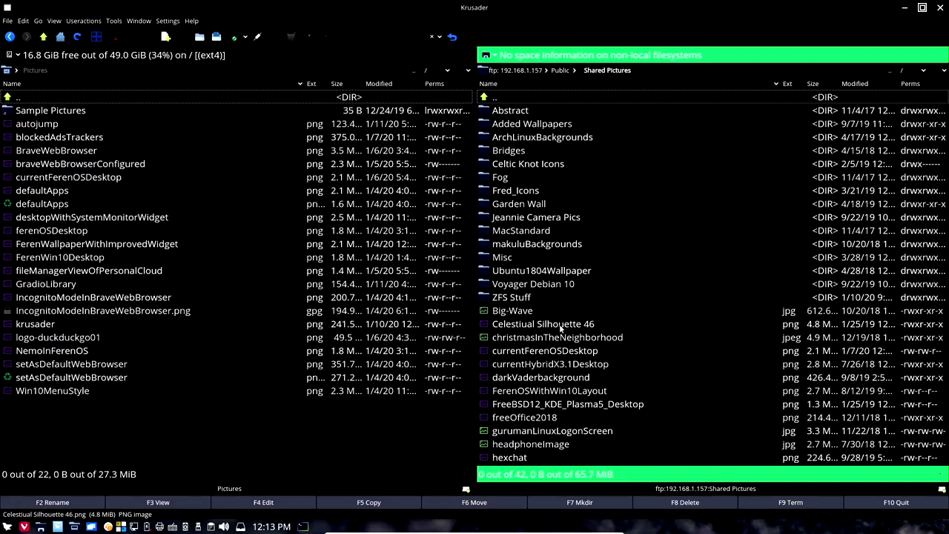
mouse_move(560, 324)
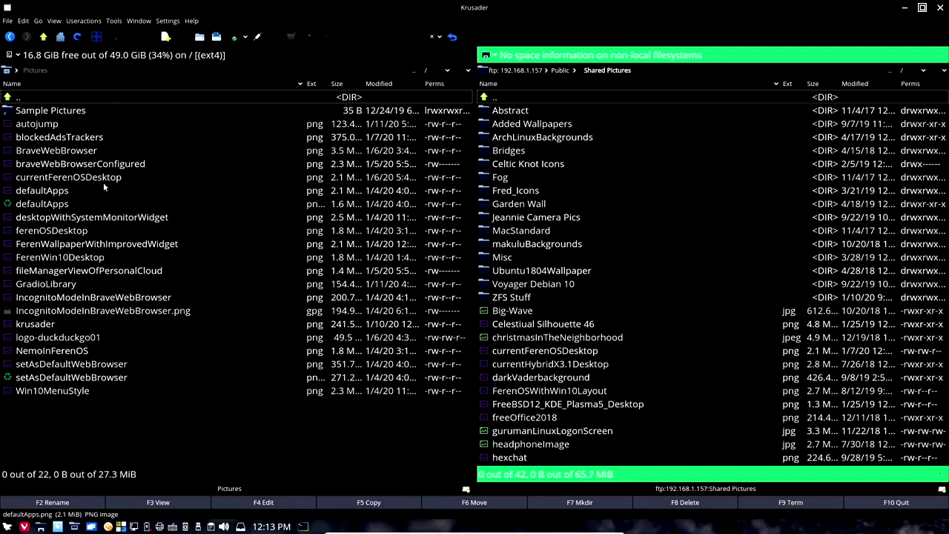
Step: Copy BraveWebBrowser.png from local Pictures into the FTP Shared Pictures folder
click(50, 151)
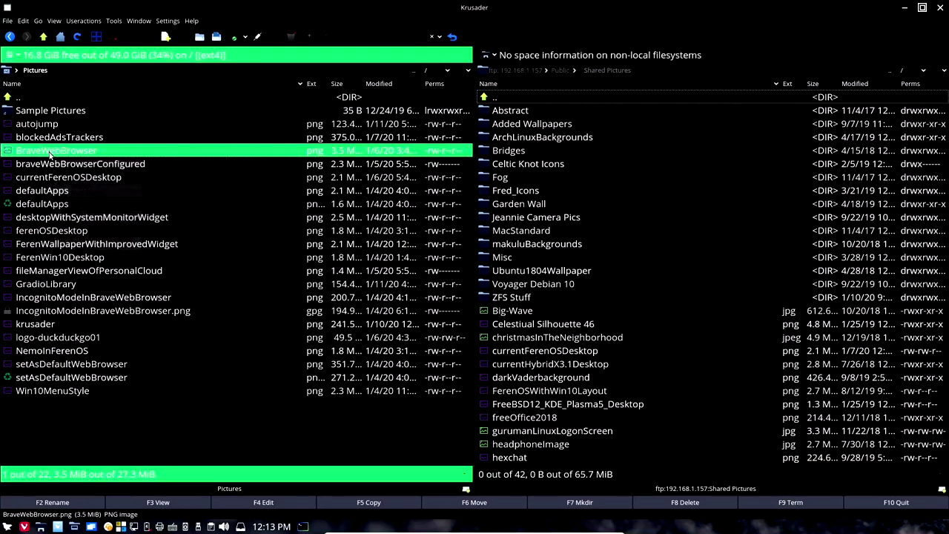
drag(528, 384, 680, 390)
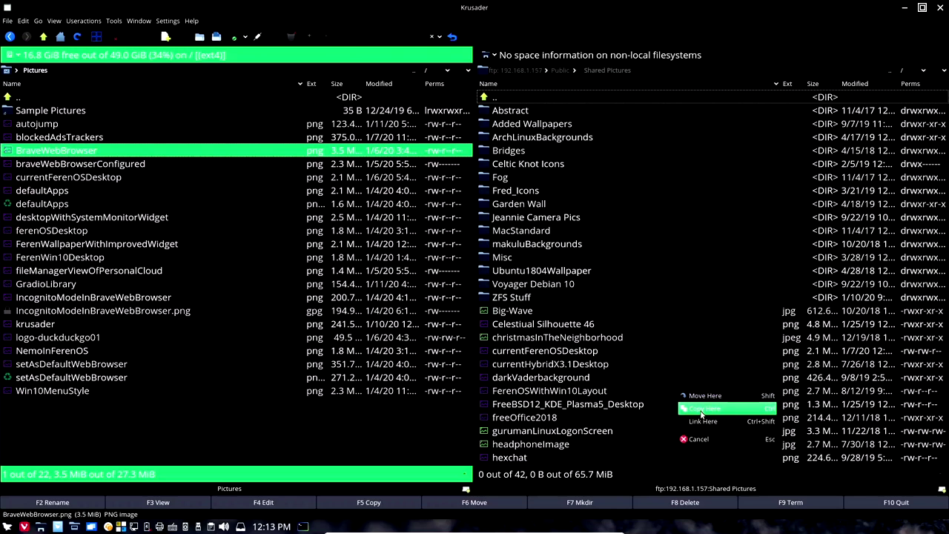
click(700, 410)
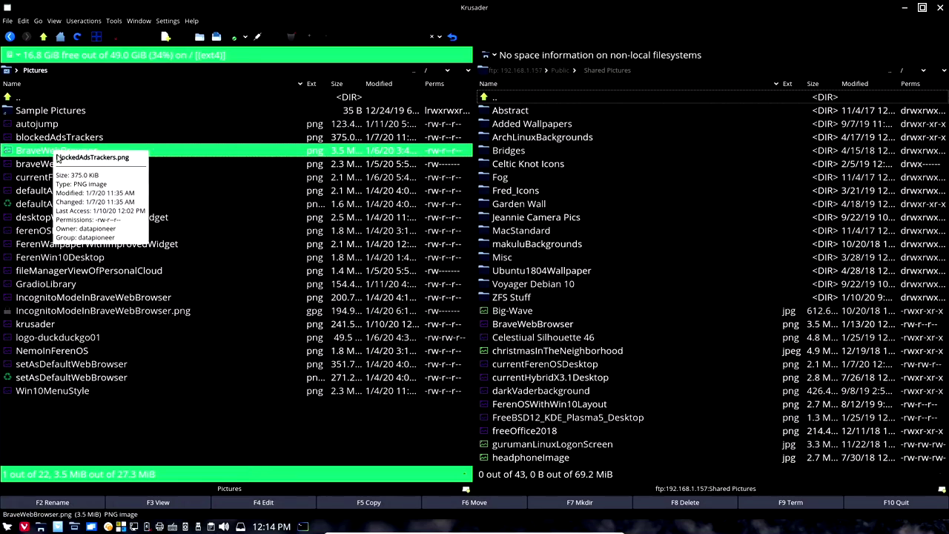
mouse_move(559, 189)
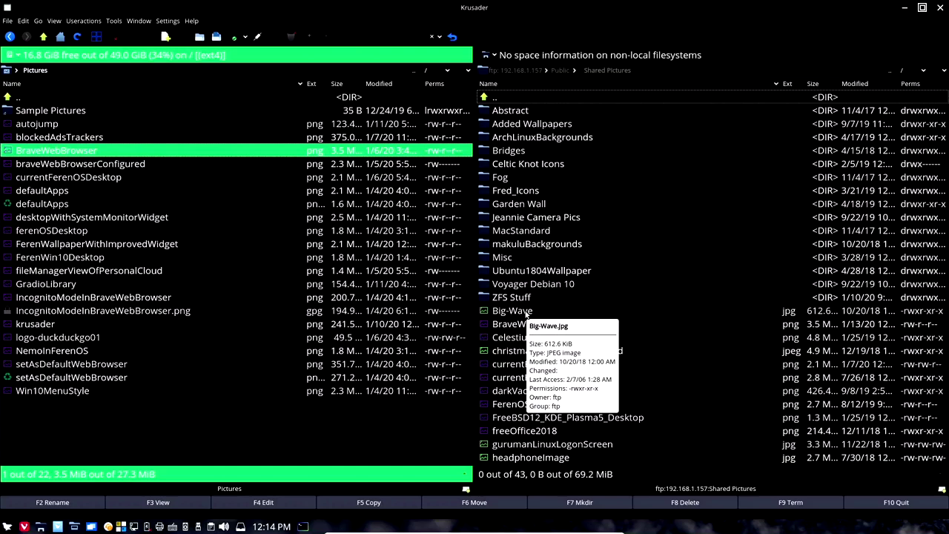
Step: Move Big-Wave from FTP Shared Pictures into the local Pictures folder
drag(527, 315, 64, 414)
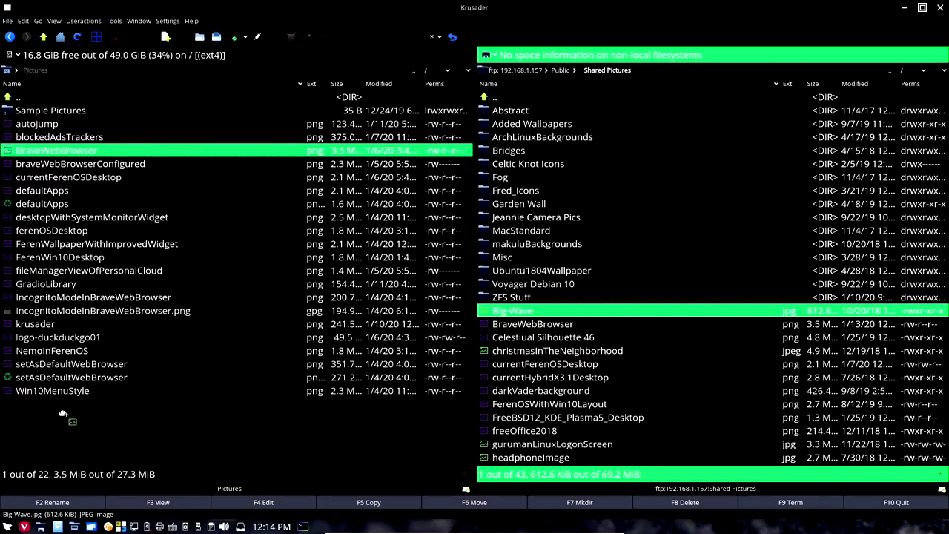
drag(64, 414, 64, 413)
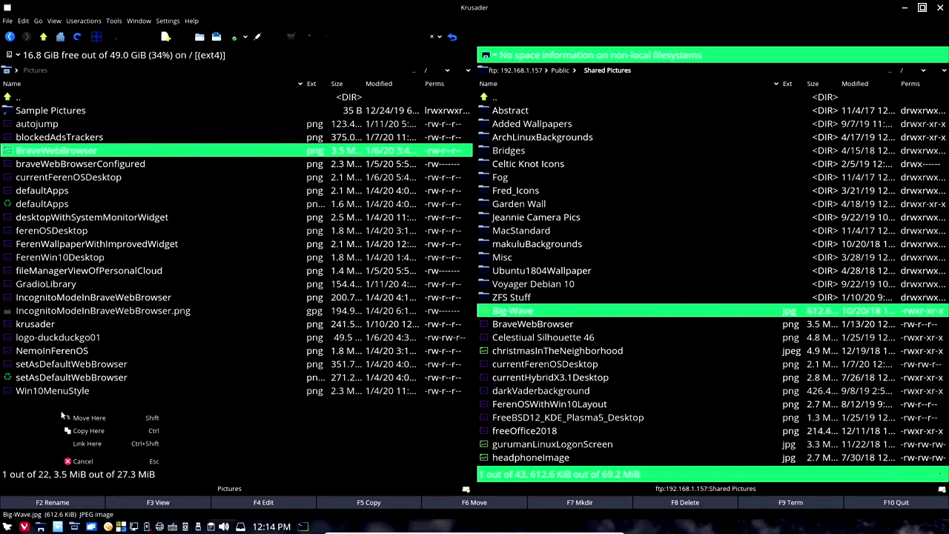
click(101, 419)
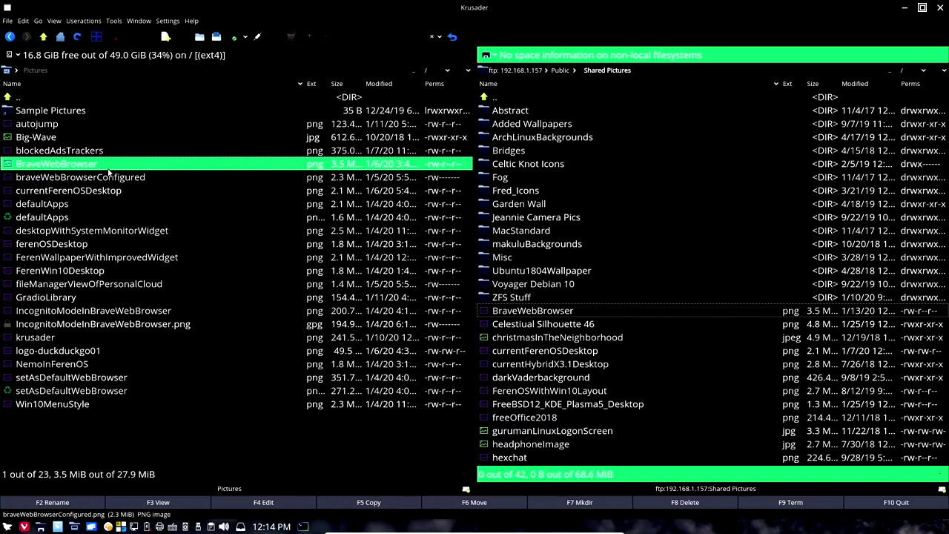
mouse_move(108, 171)
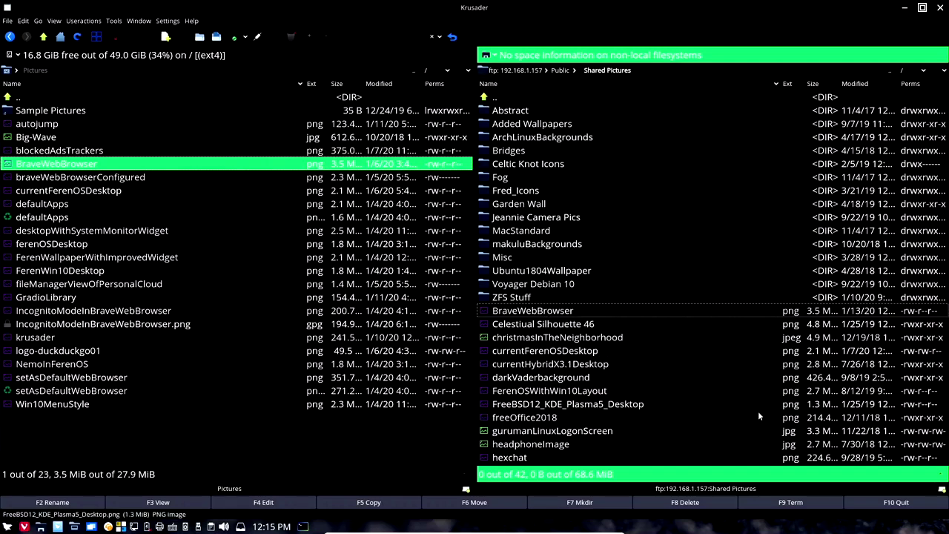
Step: Replace the FTP tab with a home-folder tab and set the left pane to home
click(942, 490)
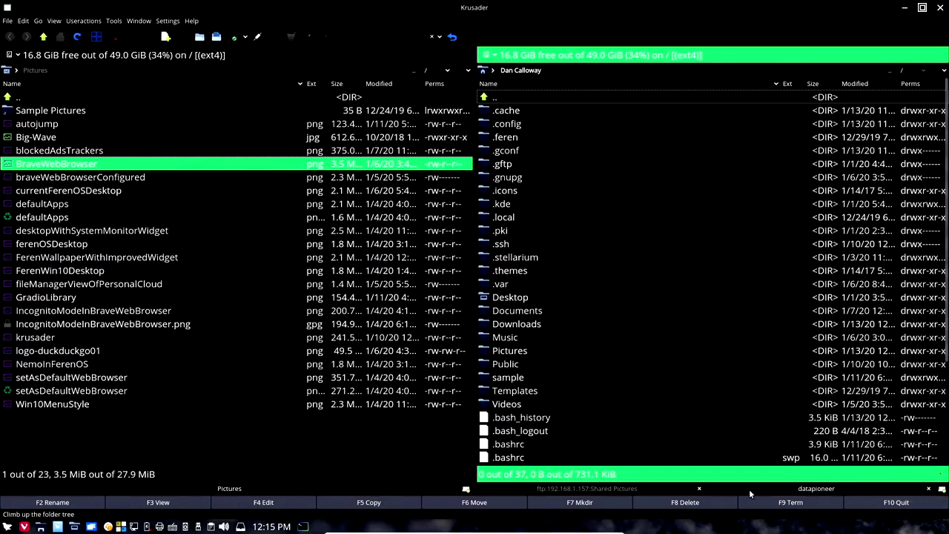
middle_click(697, 489)
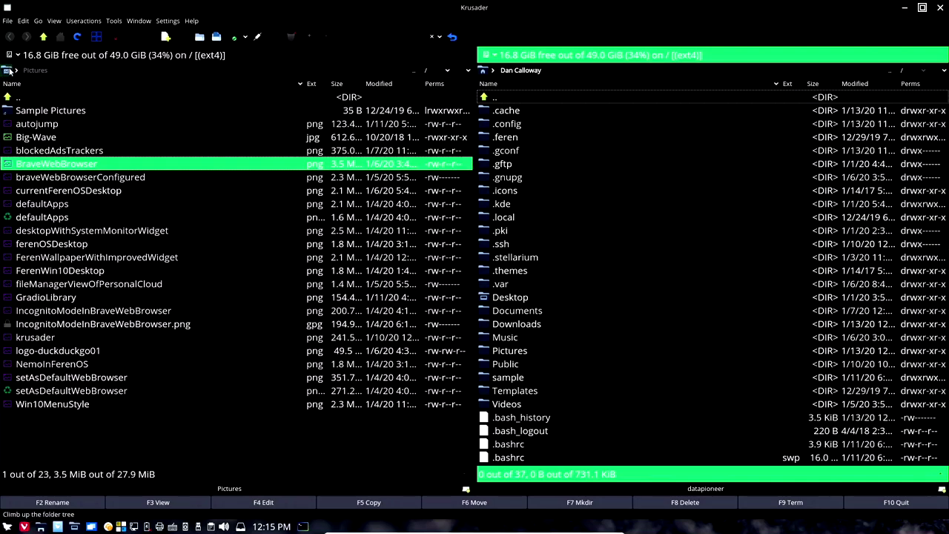
click(7, 70)
click(22, 95)
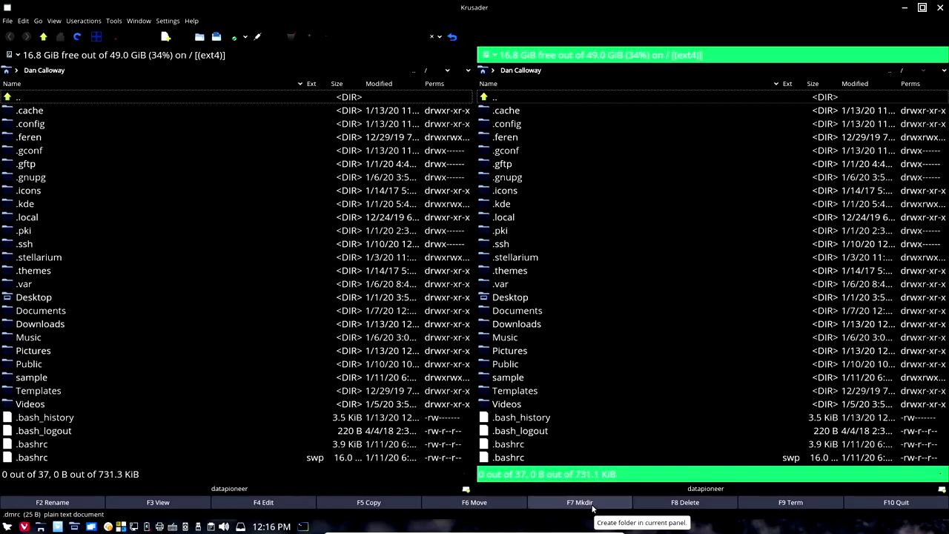
Step: Attempt a new folder named sample in home and dismiss the already-exists warning
click(198, 481)
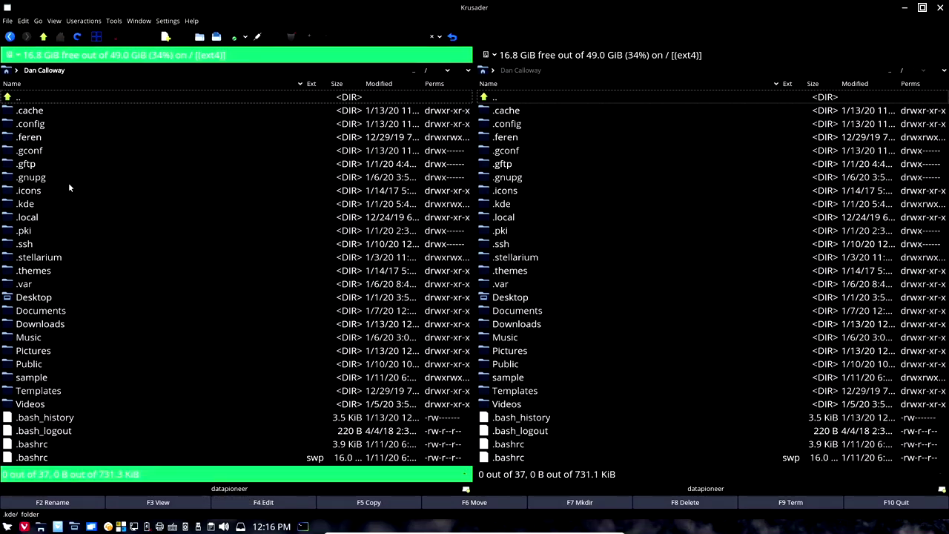
click(587, 503)
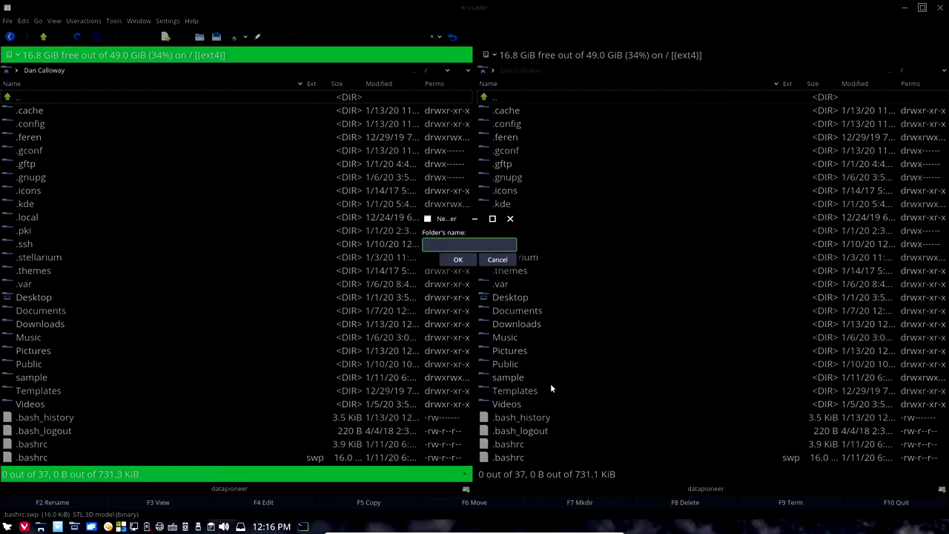
text(sample)
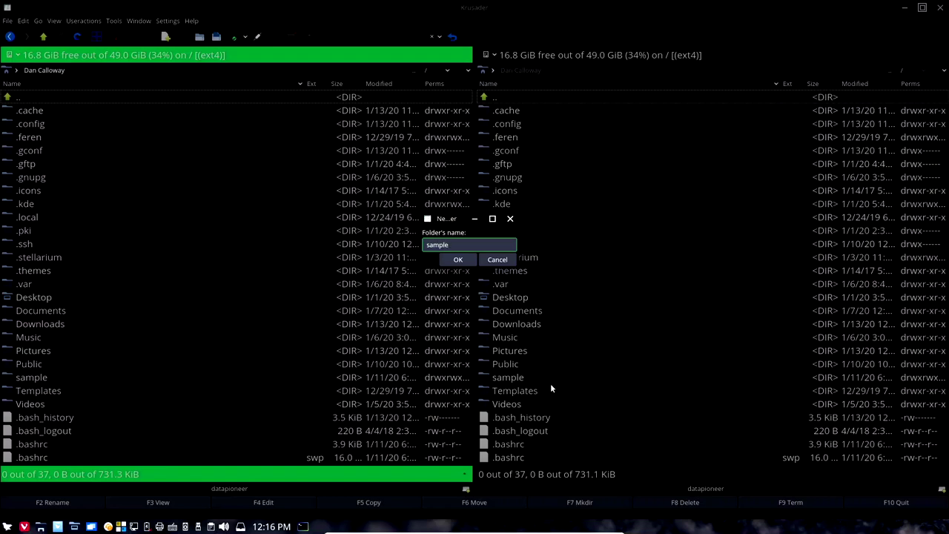
click(463, 259)
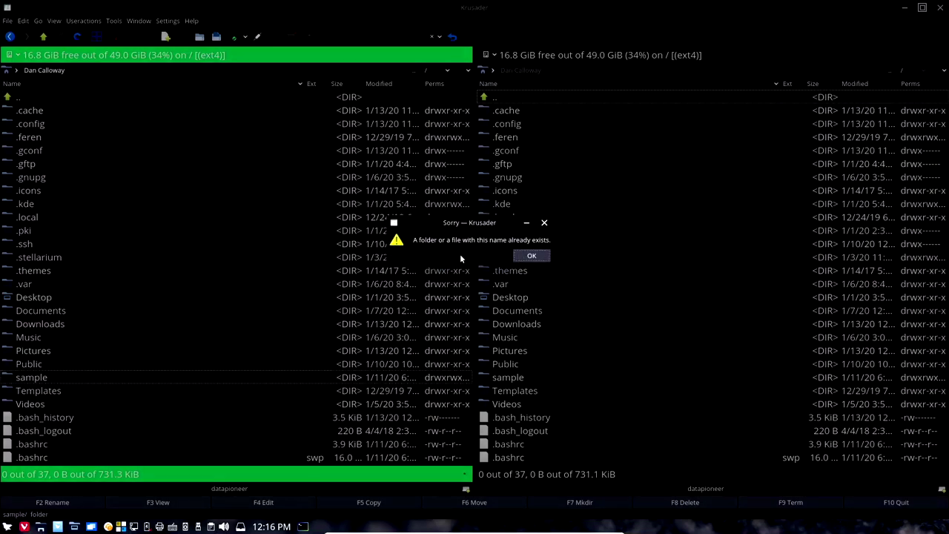
click(532, 256)
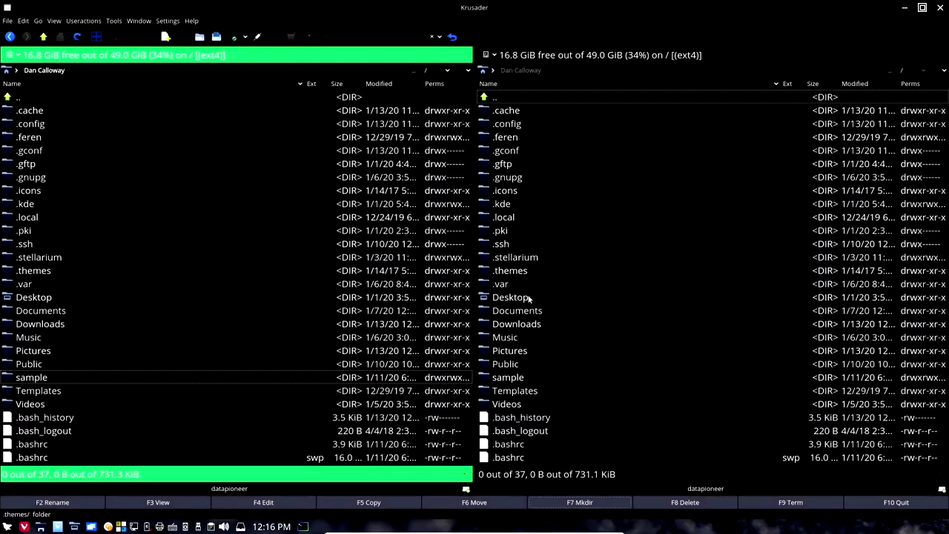
Step: Create a new folder named experimental instead
click(586, 503)
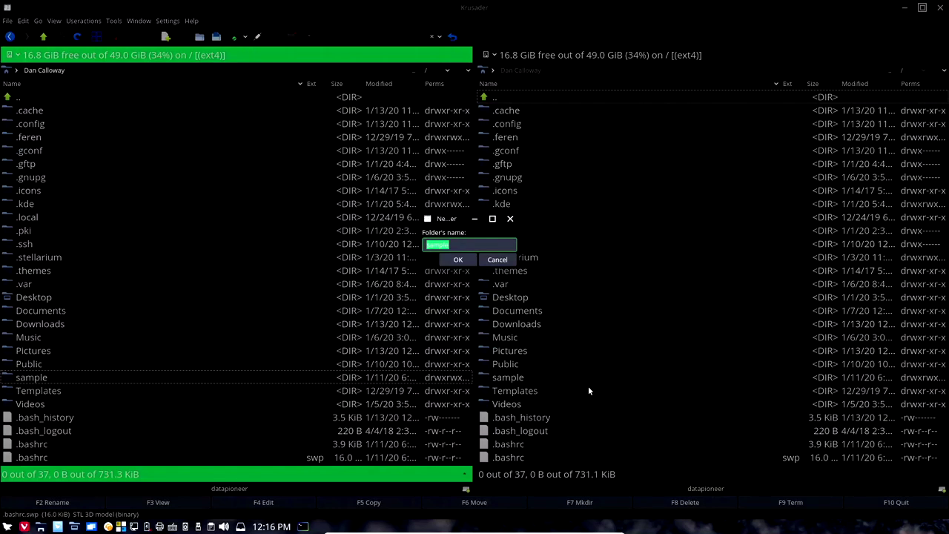
text(exmp)
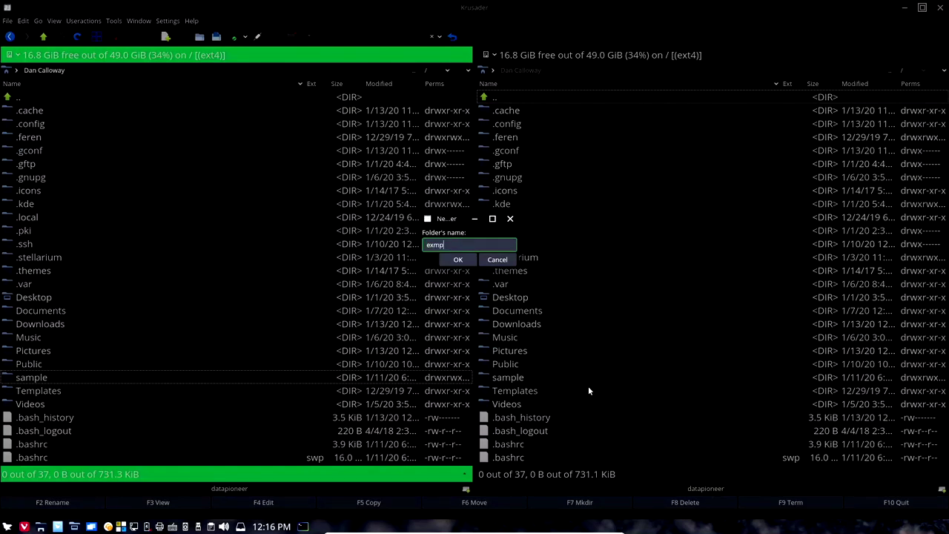
text(rimental)
click(458, 259)
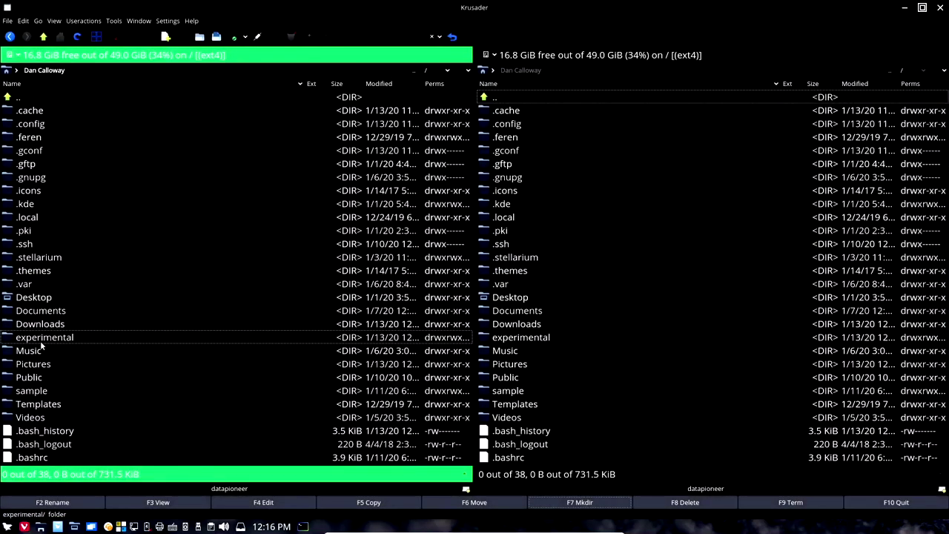
Step: Rename the experimental folder in the home folder to experimental2
mouse_move(41, 342)
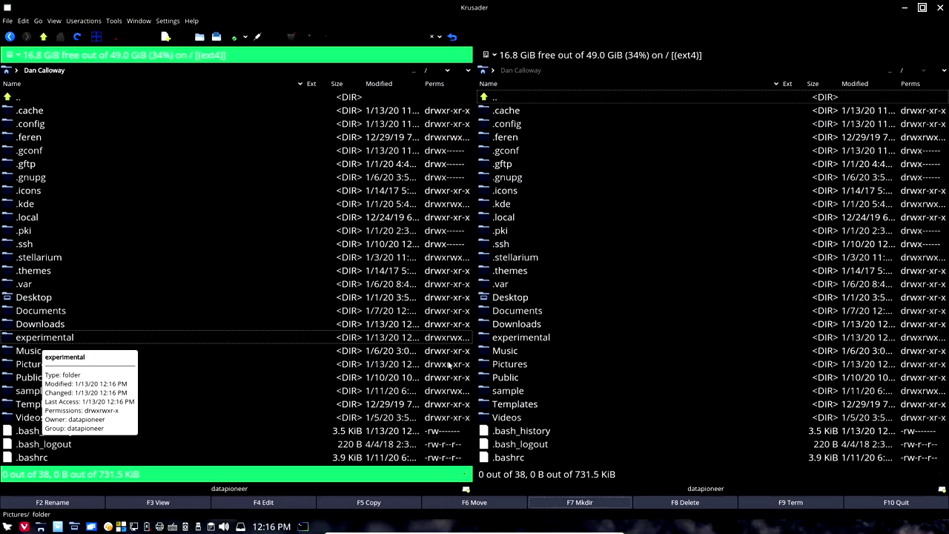
mouse_move(520, 342)
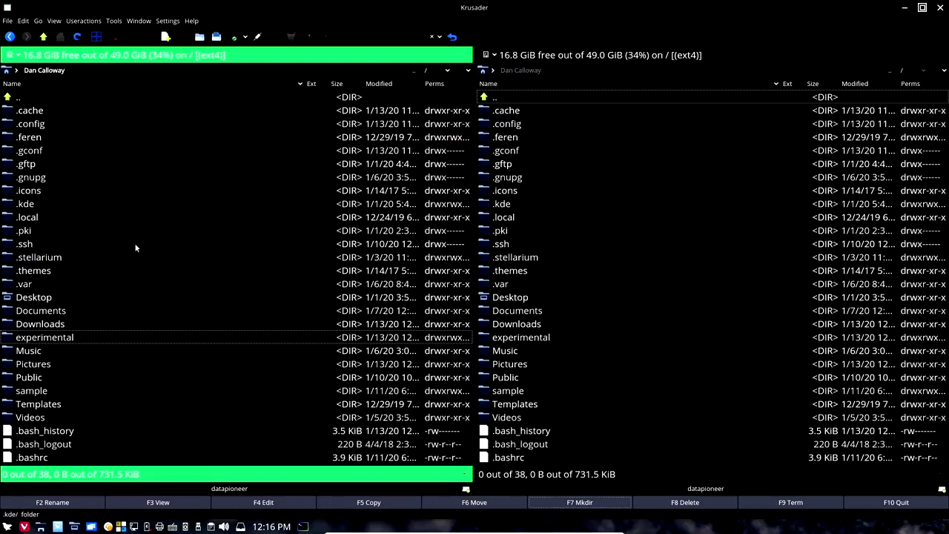
mouse_move(65, 342)
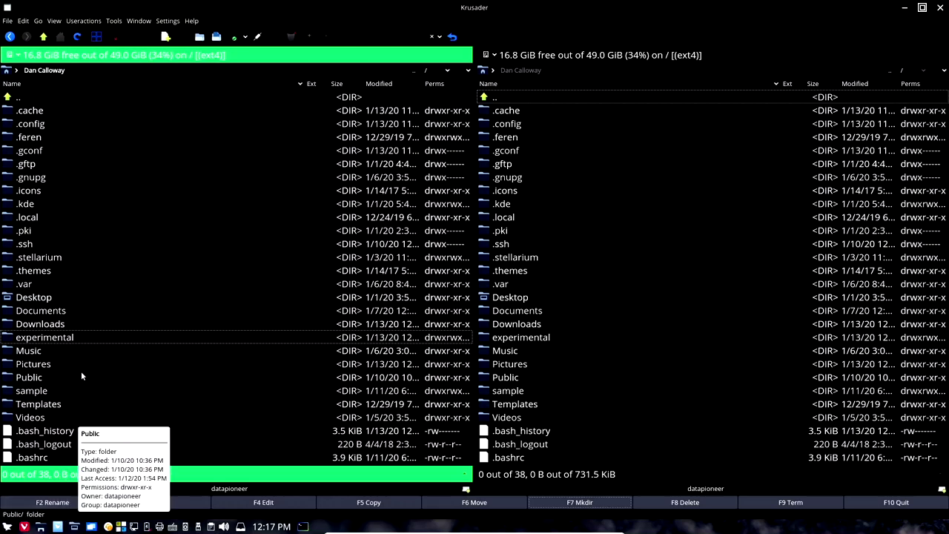
click(87, 340)
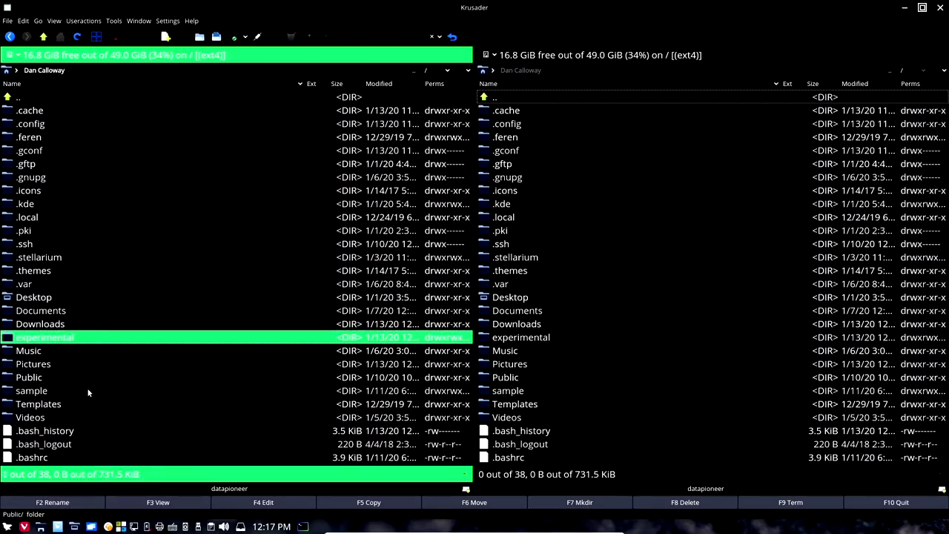
click(52, 502)
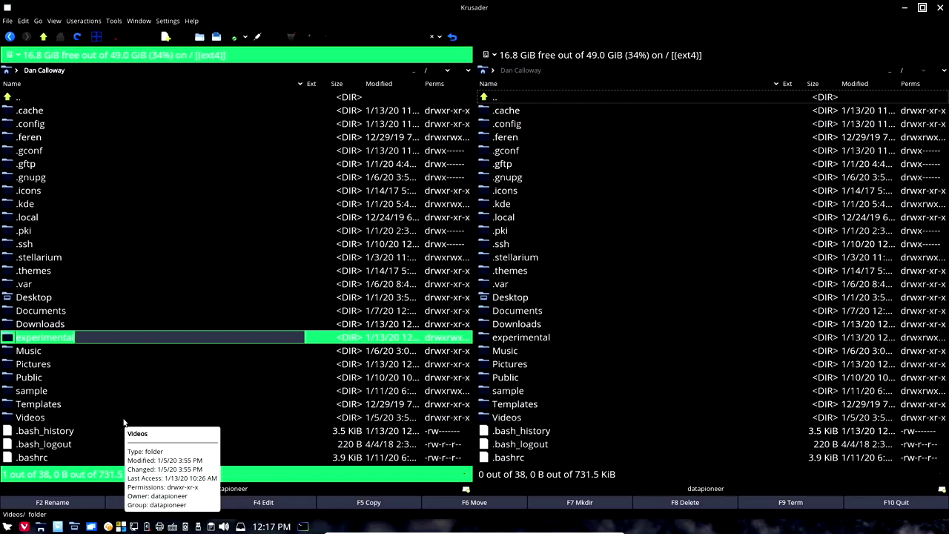
key(BackSpace)
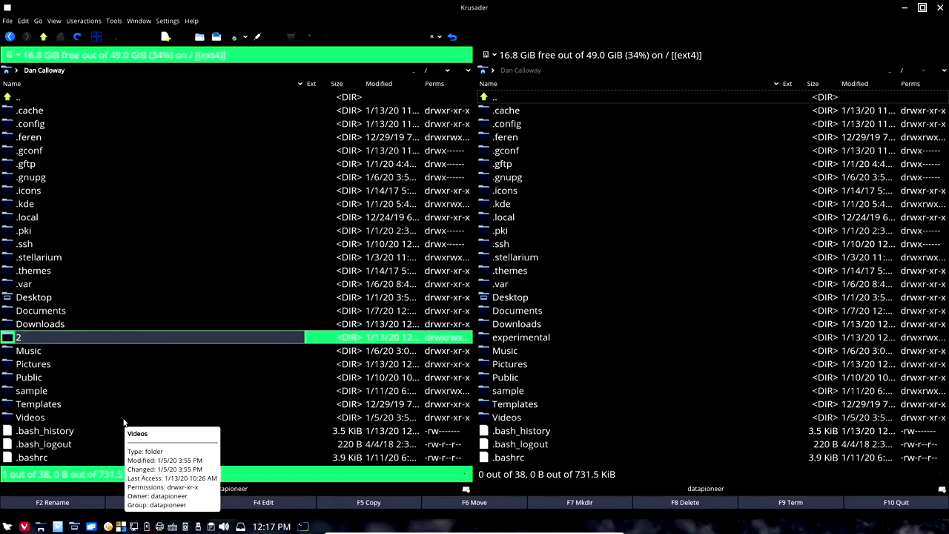
text(experimental2)
key(Return)
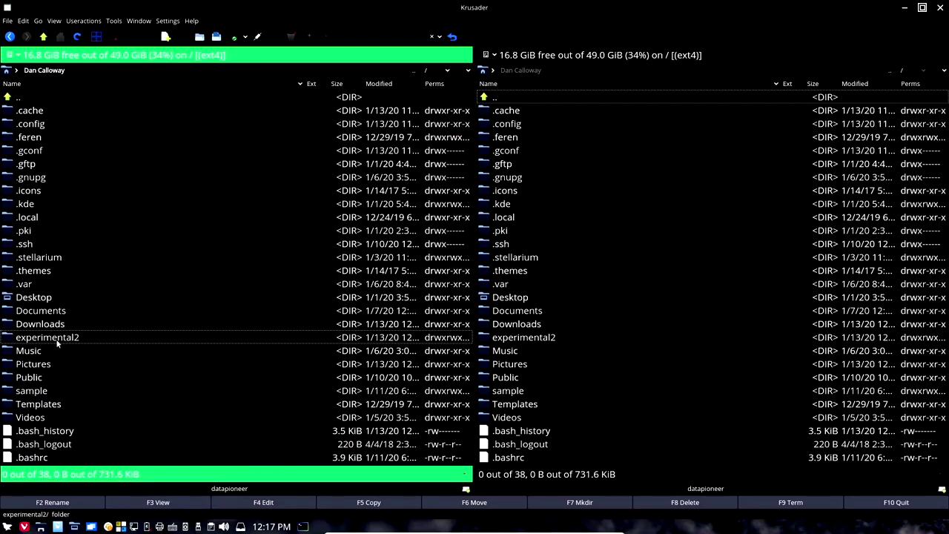
Step: Show the Pictures folder in the left panel
scroll(129, 426, down, 2)
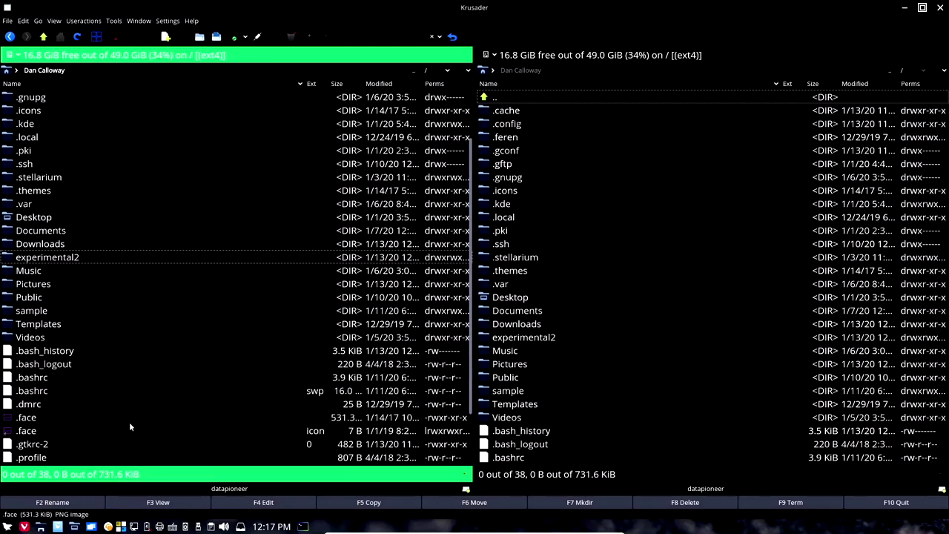
scroll(129, 426, down, 2)
scroll(132, 404, up, 2)
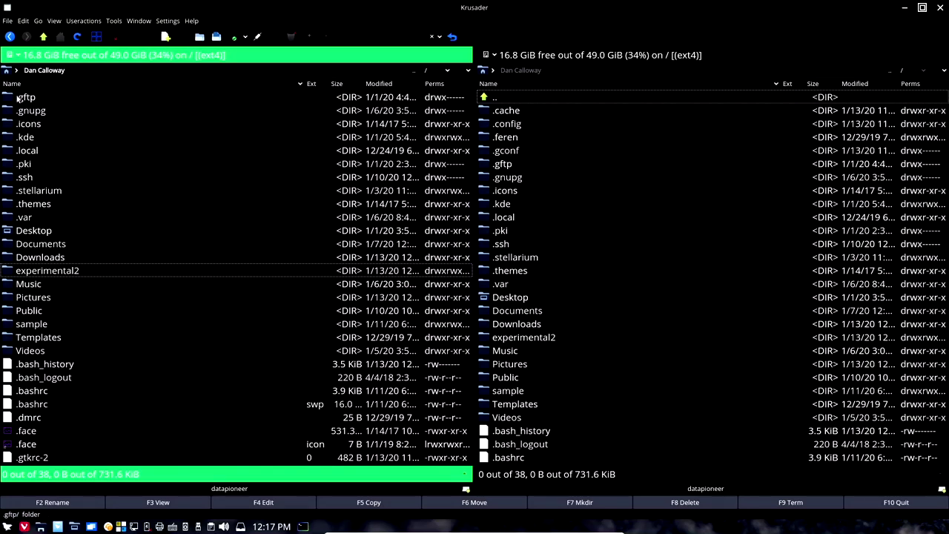
click(7, 71)
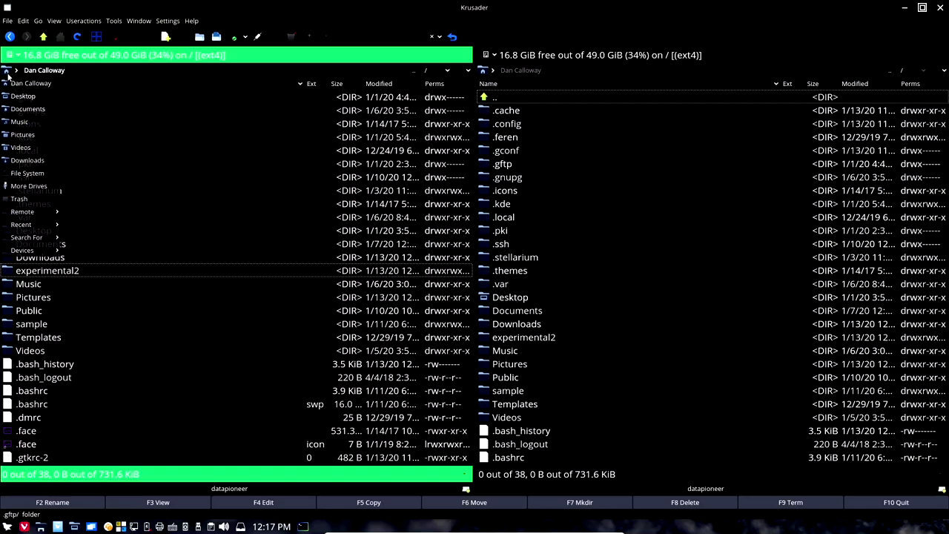
click(22, 135)
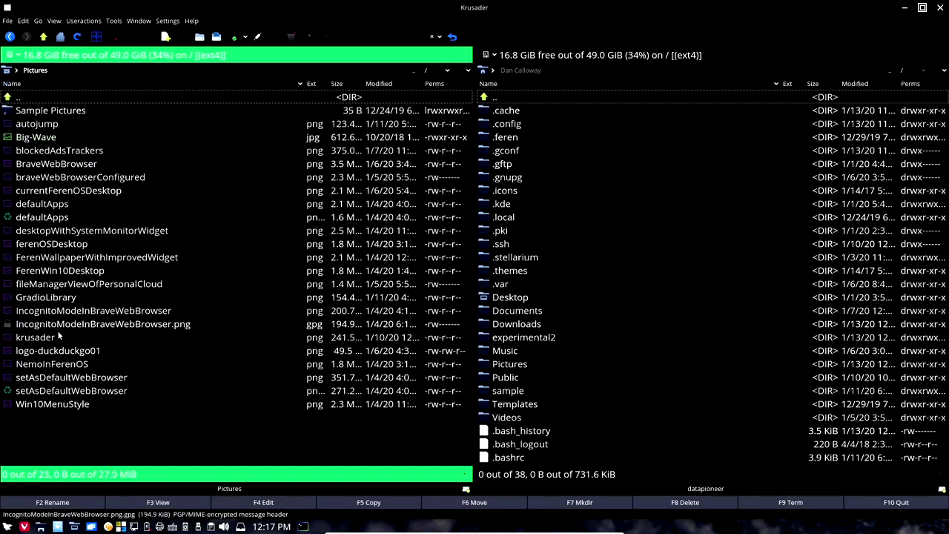
Step: Rename krusader.png to krusader2.png
mouse_move(49, 342)
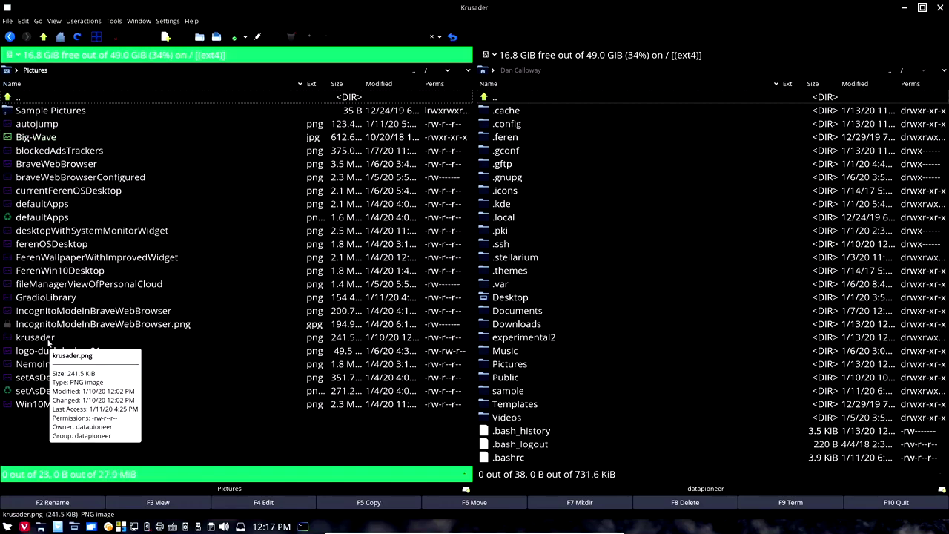
click(49, 338)
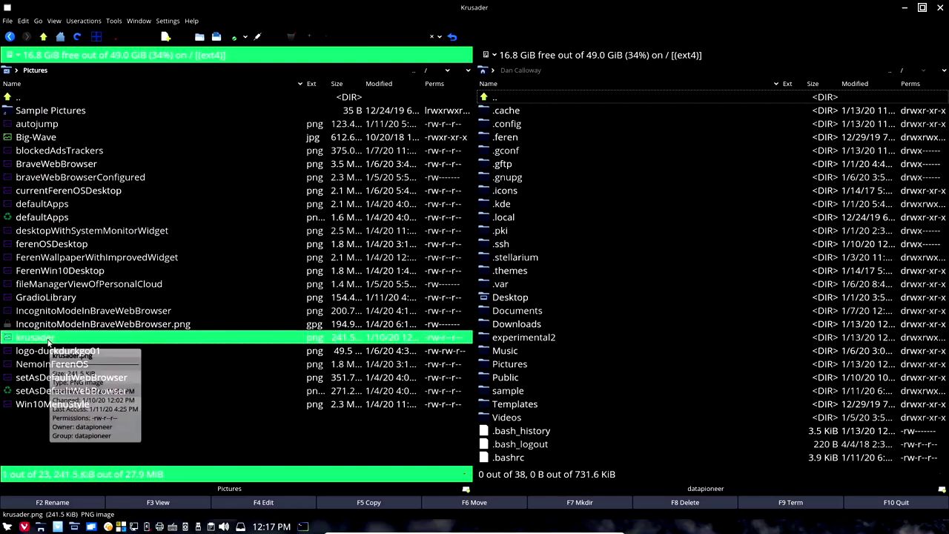
click(68, 504)
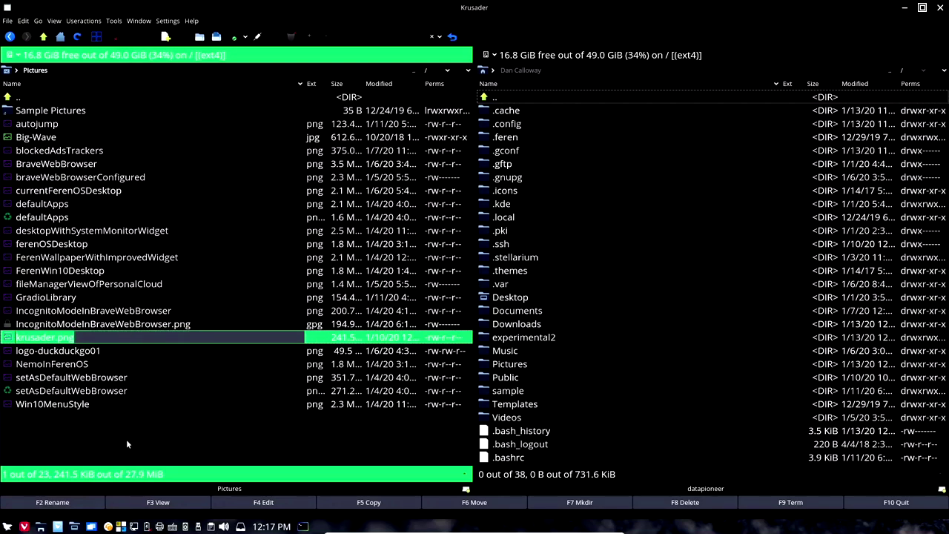
key(End)
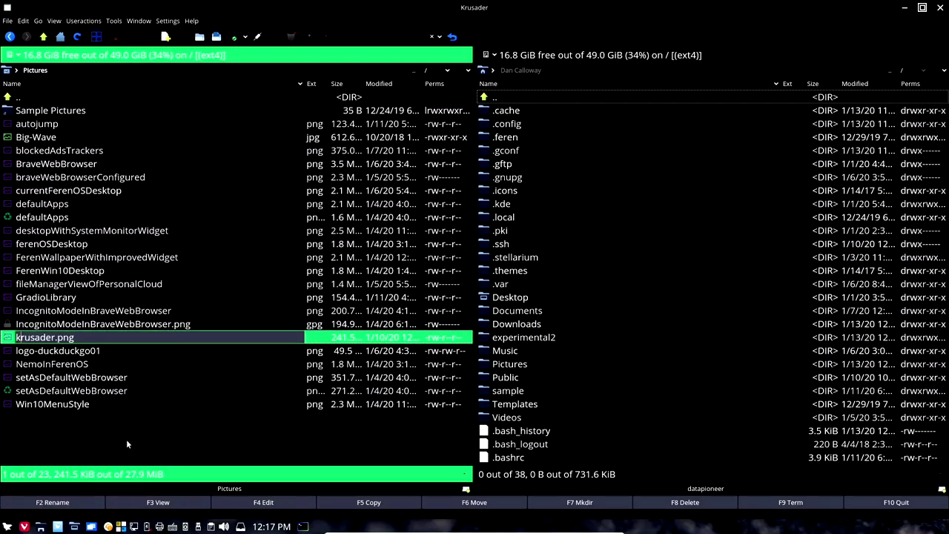
key(Right)
key(Right)
key(Right)
key(Right)
key(Right)
text(2)
key(Return)
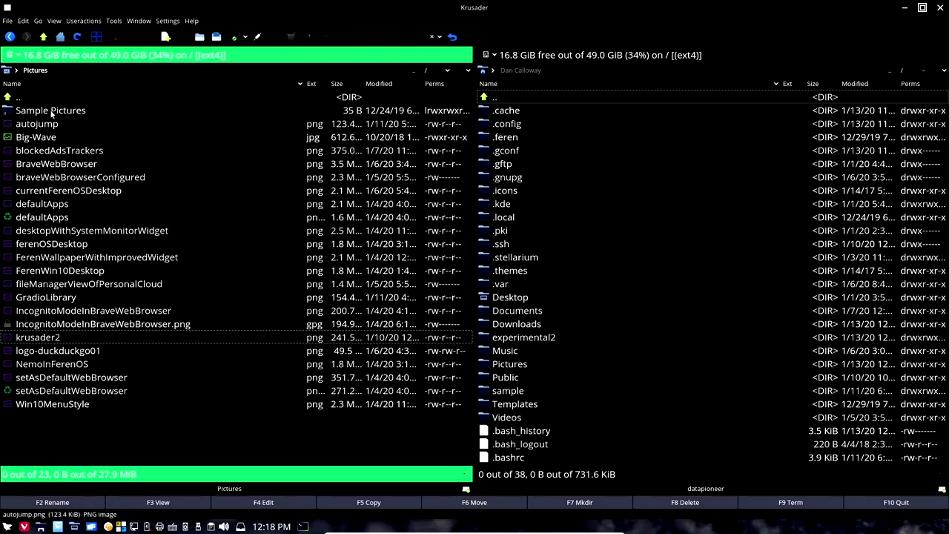
click(7, 69)
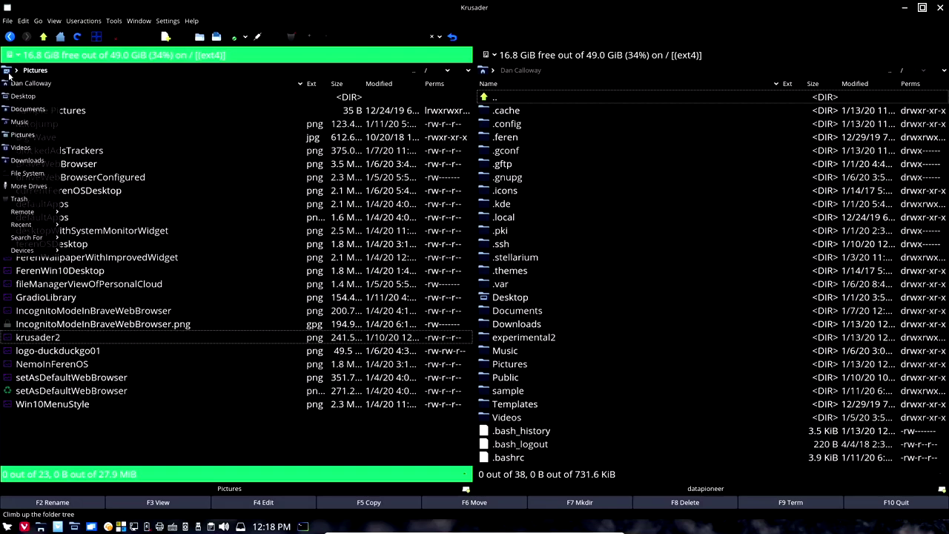
Step: Return the left panel to the home folder and send experimental2 to the trash
click(9, 83)
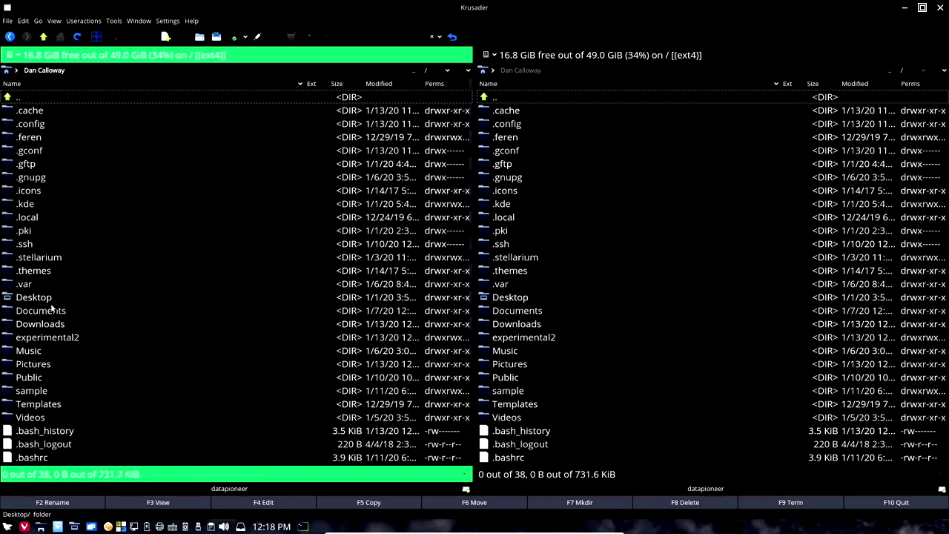
click(54, 341)
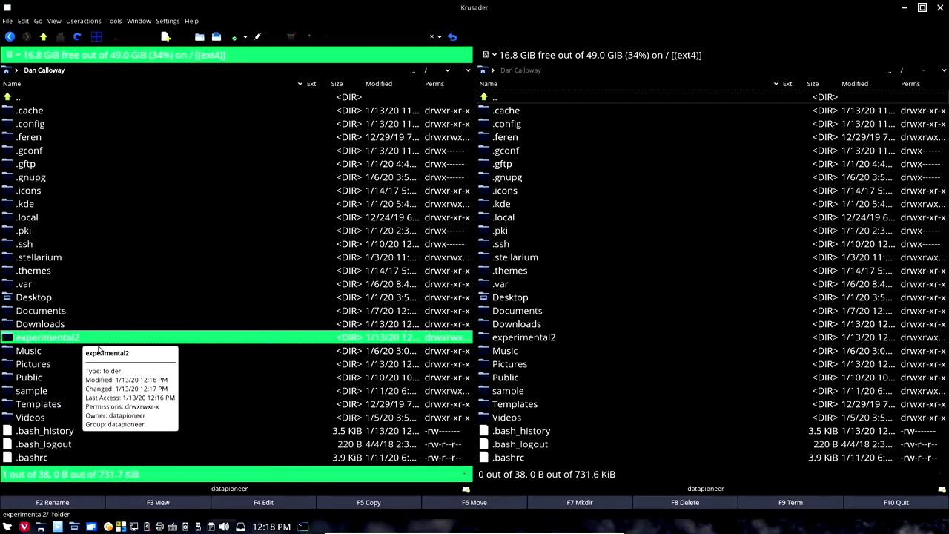
click(677, 504)
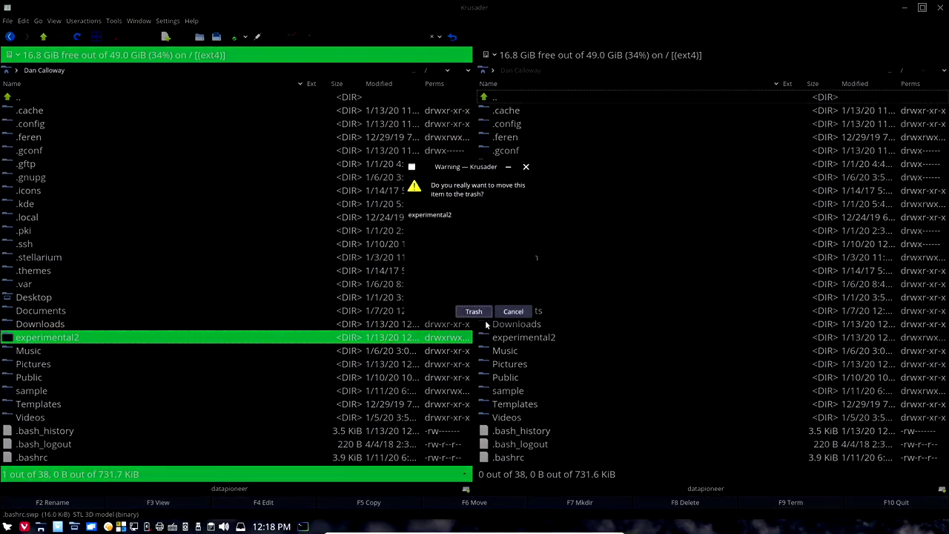
click(476, 314)
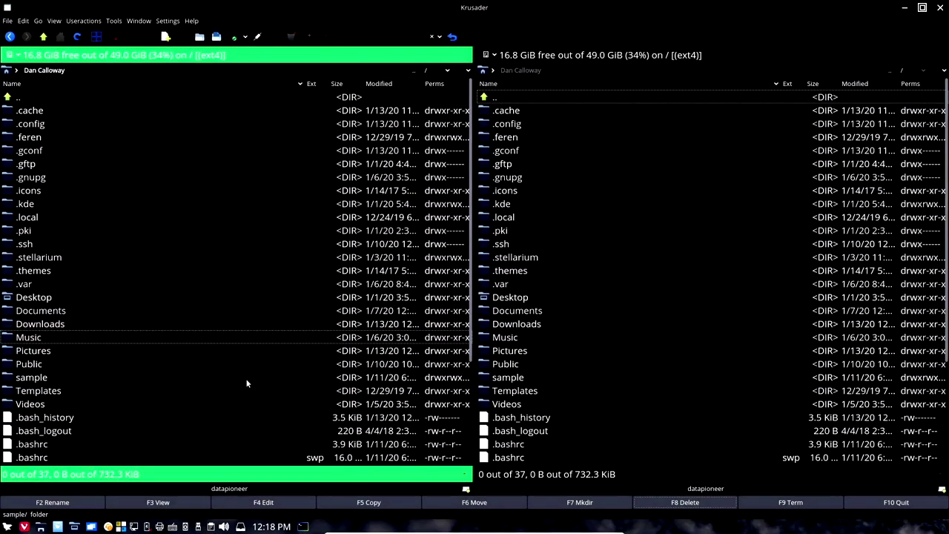